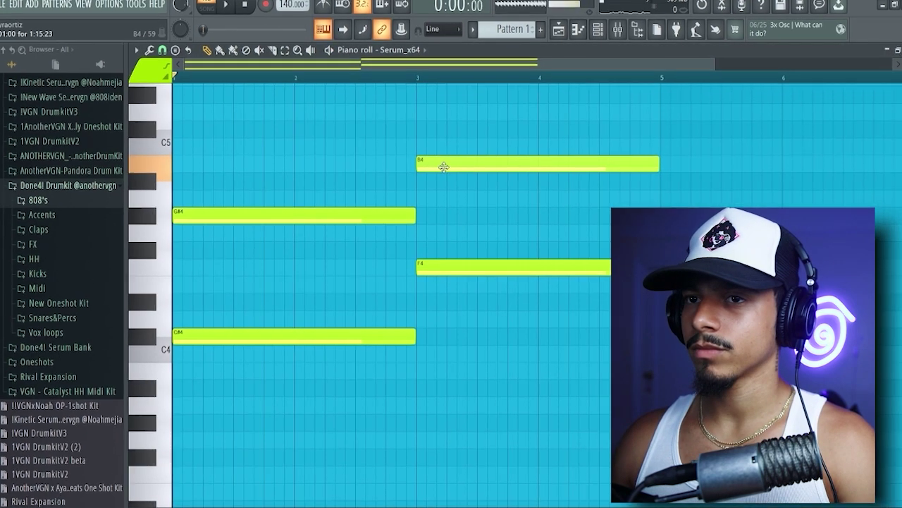
Step: Raise the chord's upper B4 note to C5 and play the pattern back
left_click_drag(442, 171, 442, 155)
key("space")
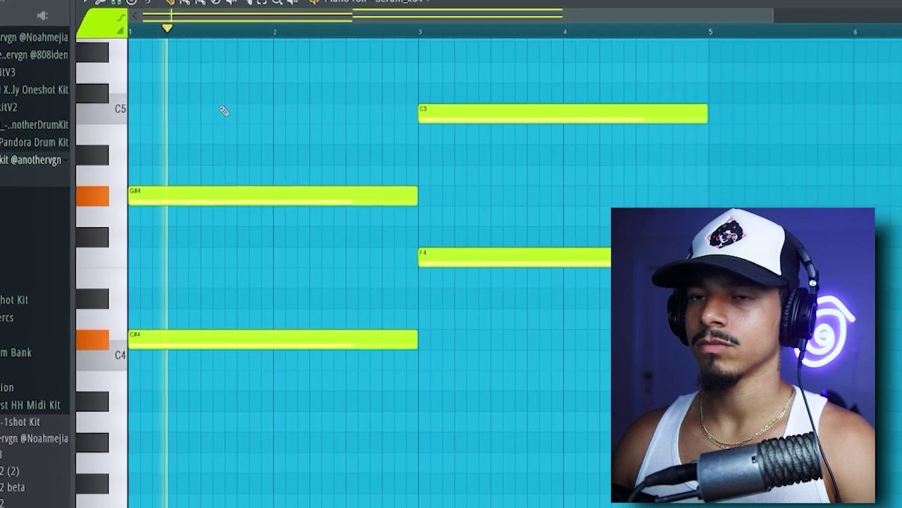
scroll(216, 120, "down", 2)
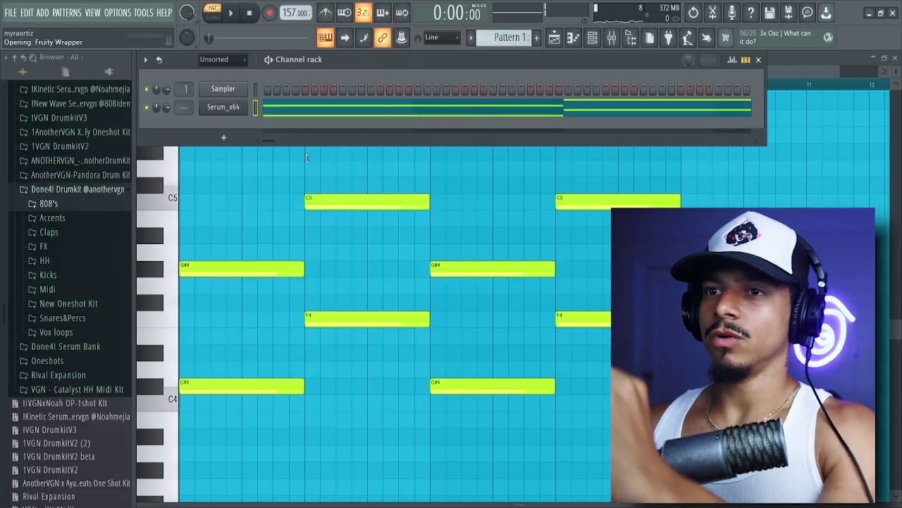
Step: On the second Serum channel, shorten the G#6 melody note to end near bar 9.4
left_click(222, 103)
left_click(571, 74)
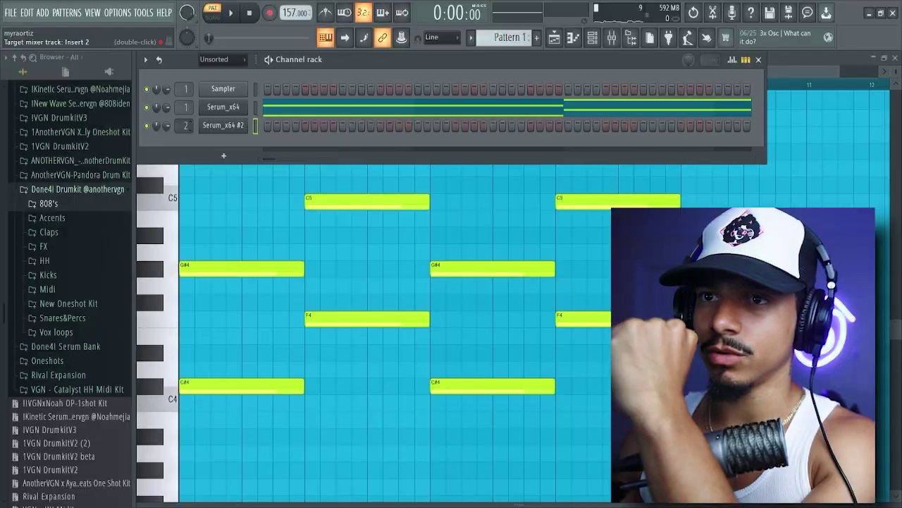
left_click(222, 124)
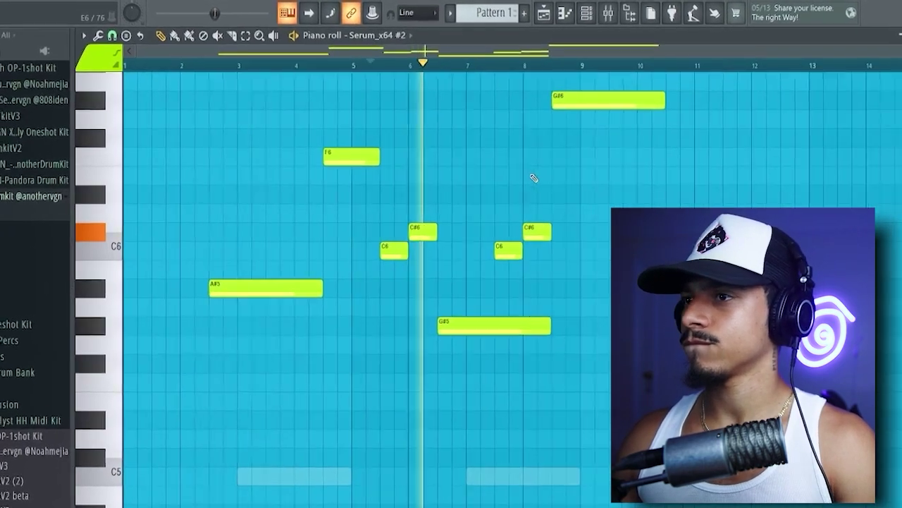
left_click_drag(664, 92, 611, 96)
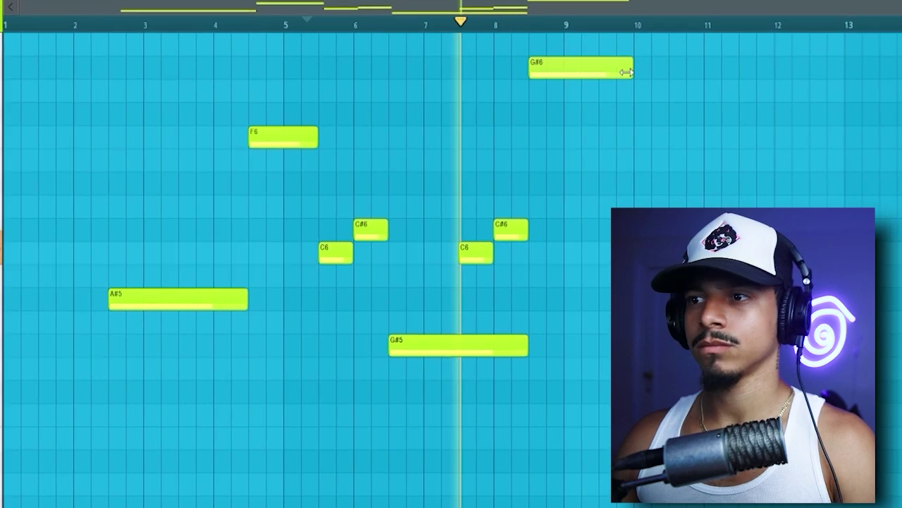
left_click_drag(605, 65, 581, 65)
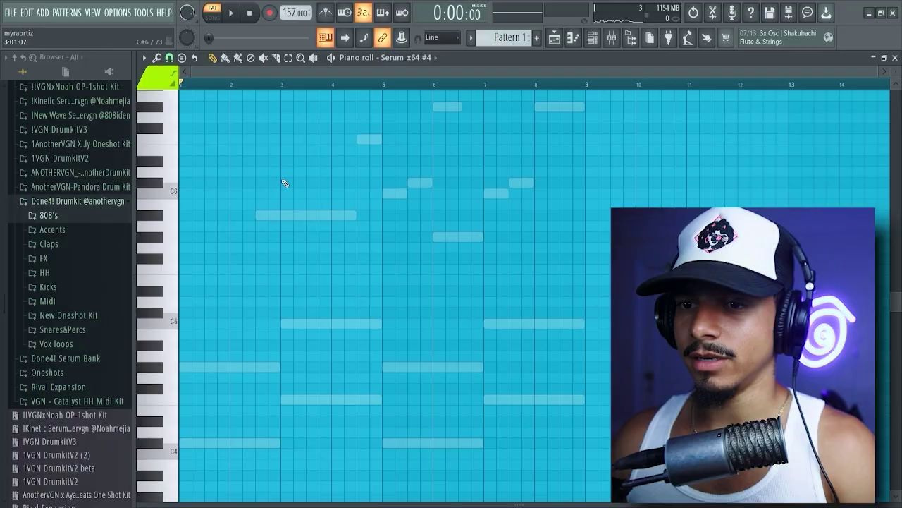
Step: Extend the F4 note to bar 5, then duplicate all the notes four bars later
scroll(284, 183, "down", 5)
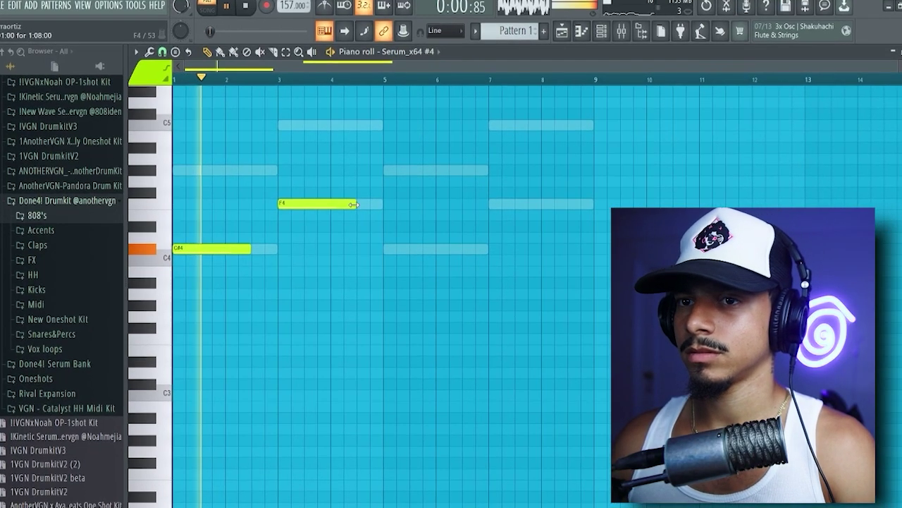
left_click_drag(360, 206, 381, 205)
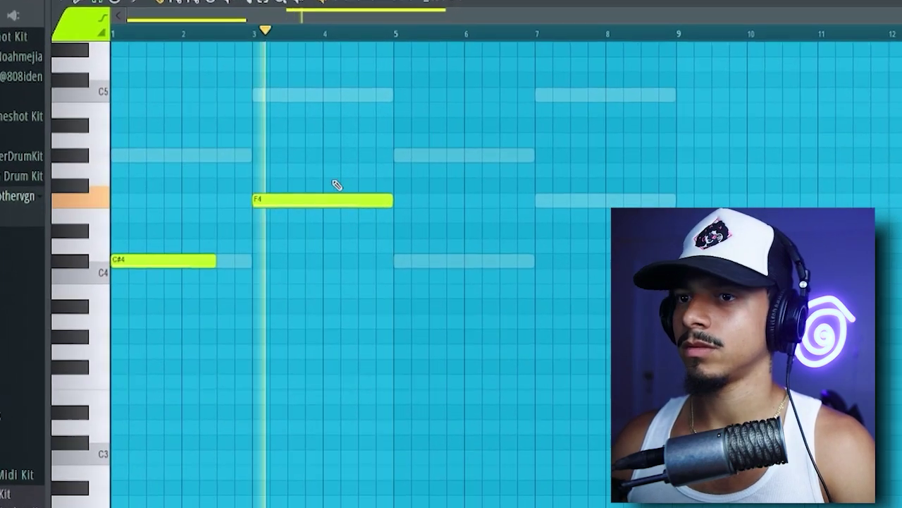
key("ctrl+a")
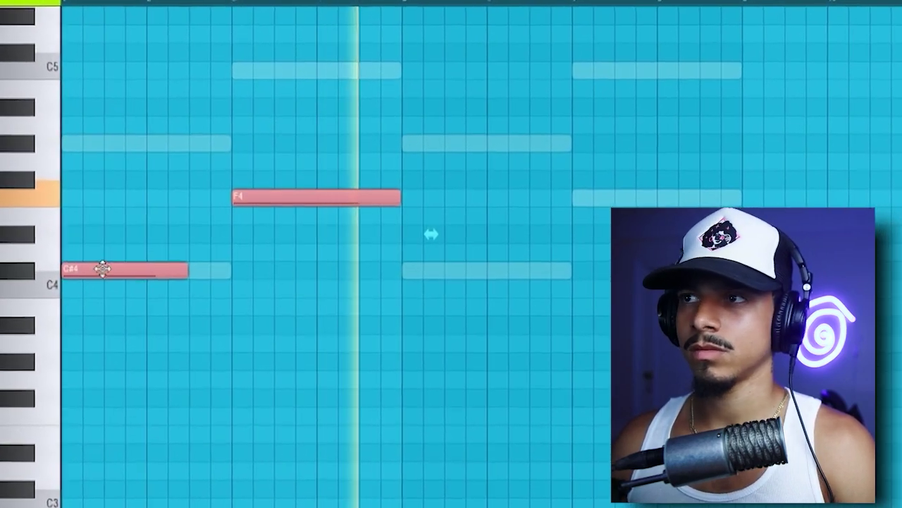
key("ctrl+b")
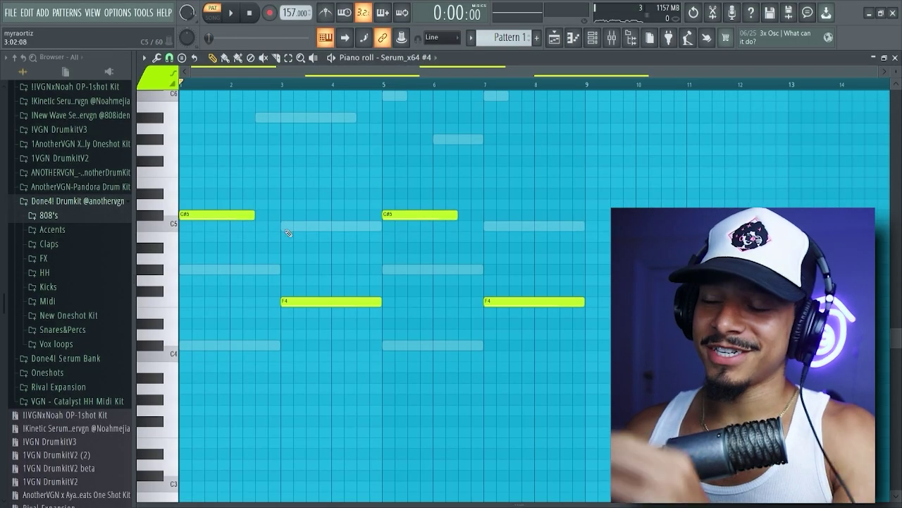
Step: Add two half-beat F5 notes side by side in the Serum_x64 #4 pattern
scroll(345, 150, "up", 5)
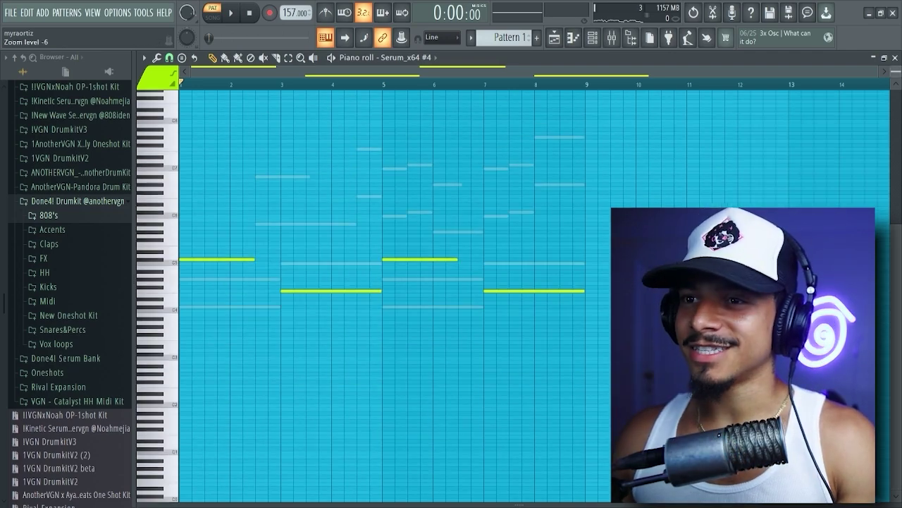
scroll(355, 174, "up", 3)
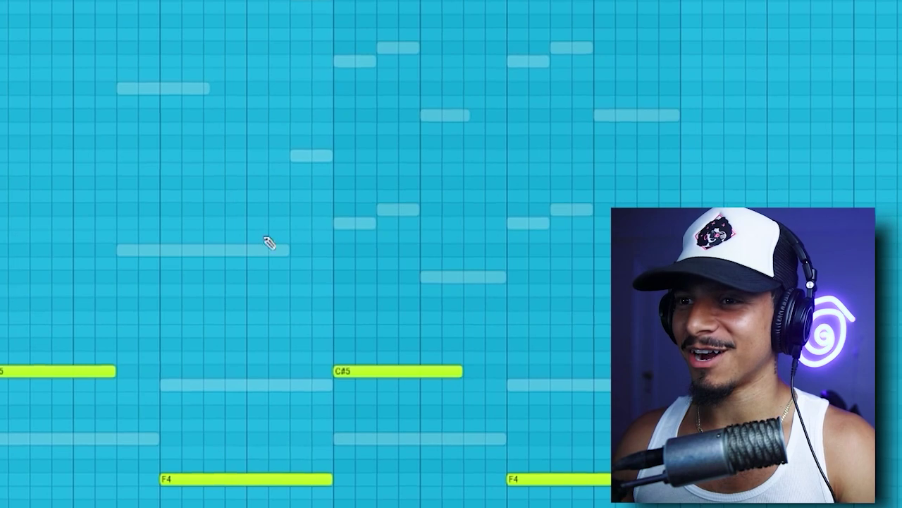
left_click(320, 306)
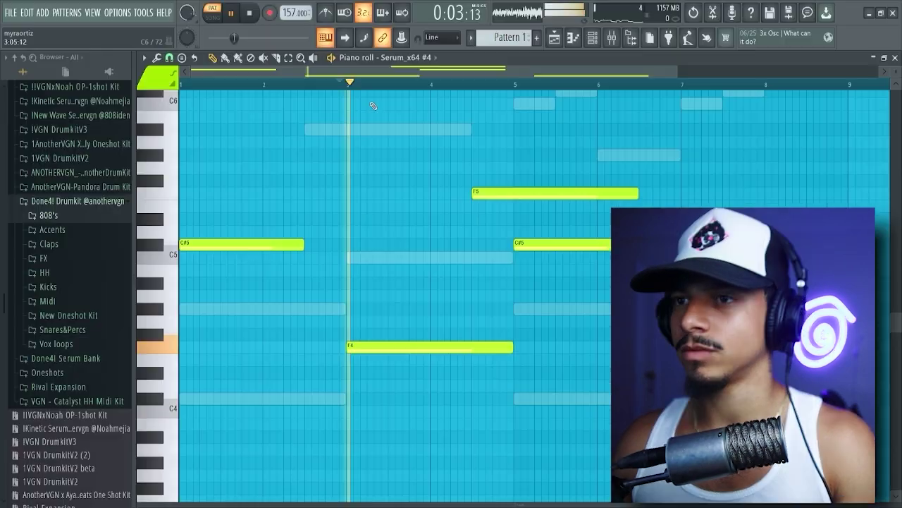
left_click_drag(416, 306, 469, 307)
left_click_drag(644, 192, 507, 190)
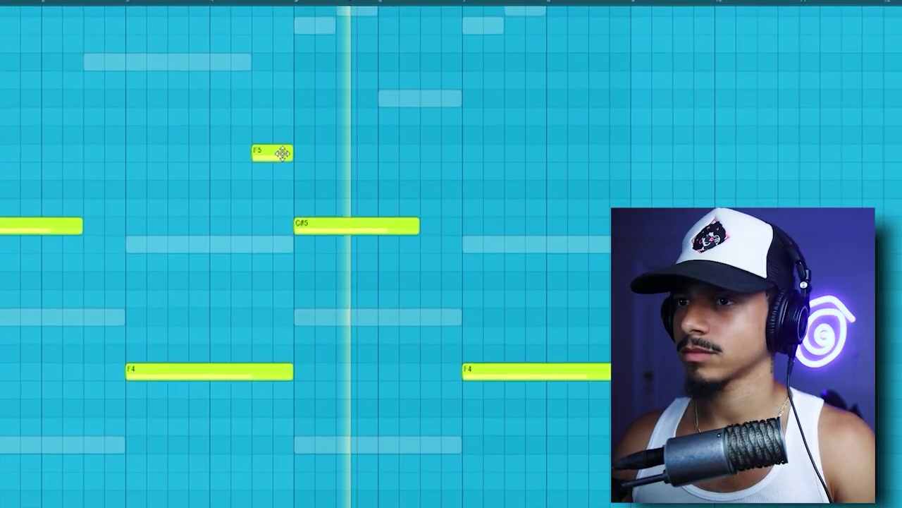
left_click(591, 147)
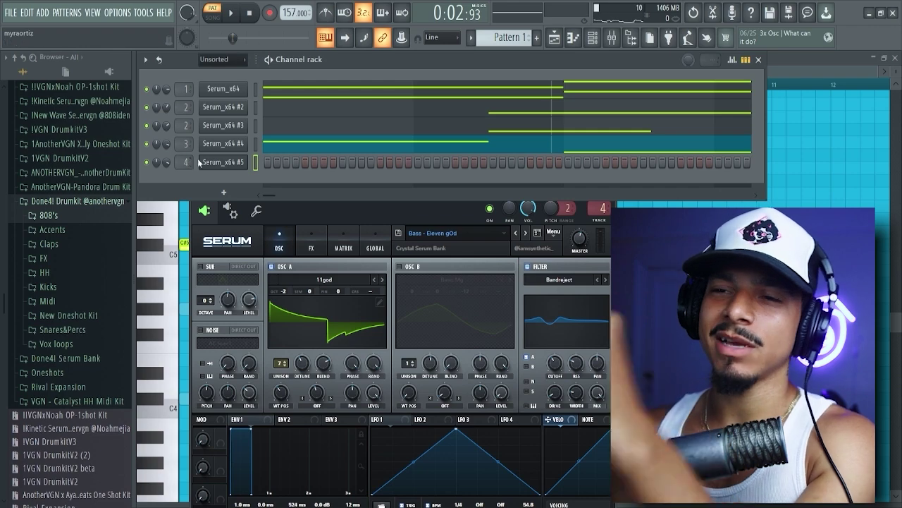
Step: Draw Serum_x64 #5's melody: D#6 notes at bars 1 and 5, plus an F5 near bar 7.5
left_click(360, 210)
left_click_drag(361, 191, 322, 189)
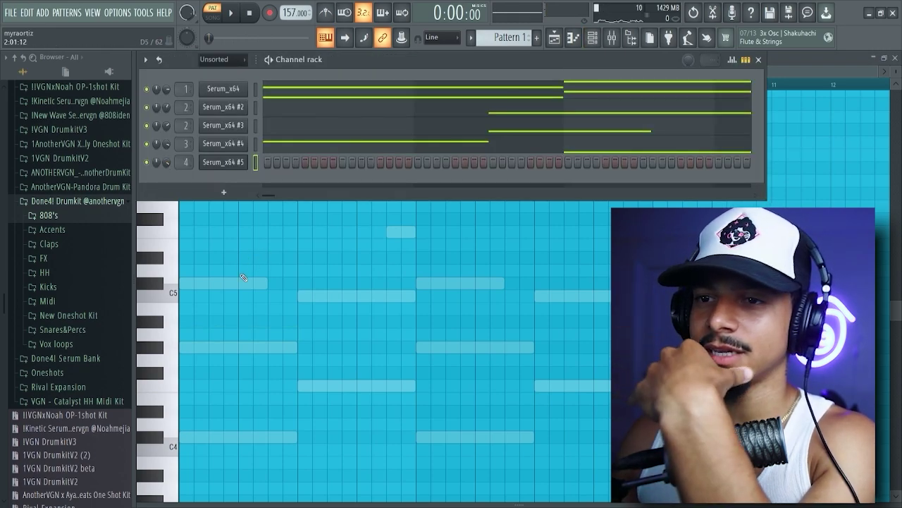
key("F6")
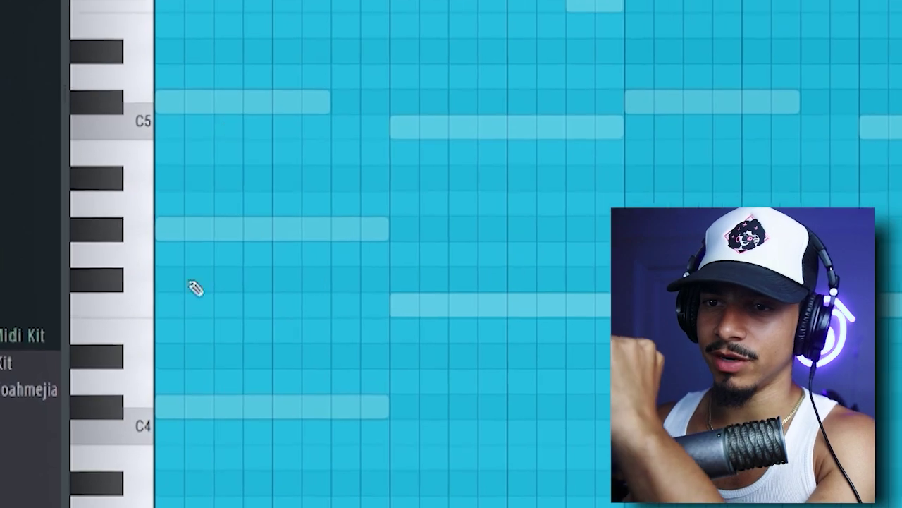
left_click_drag(203, 409, 140, 416)
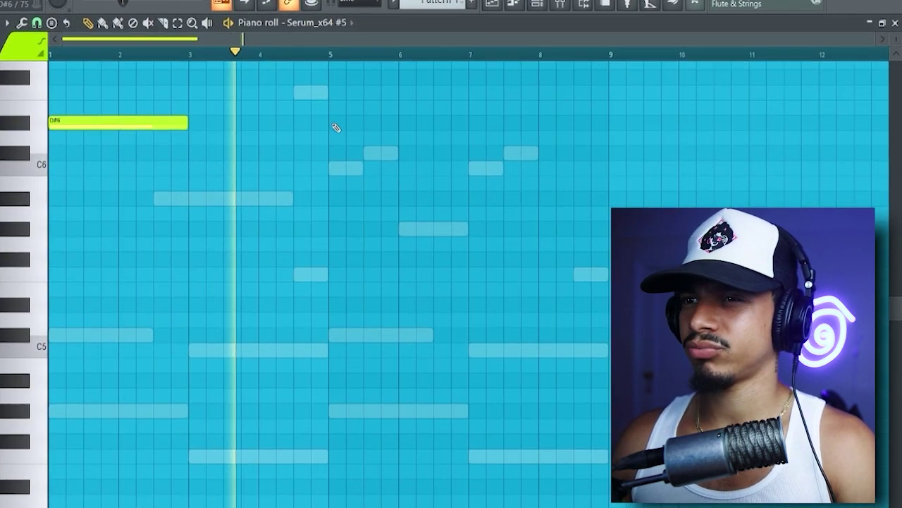
left_click(337, 124)
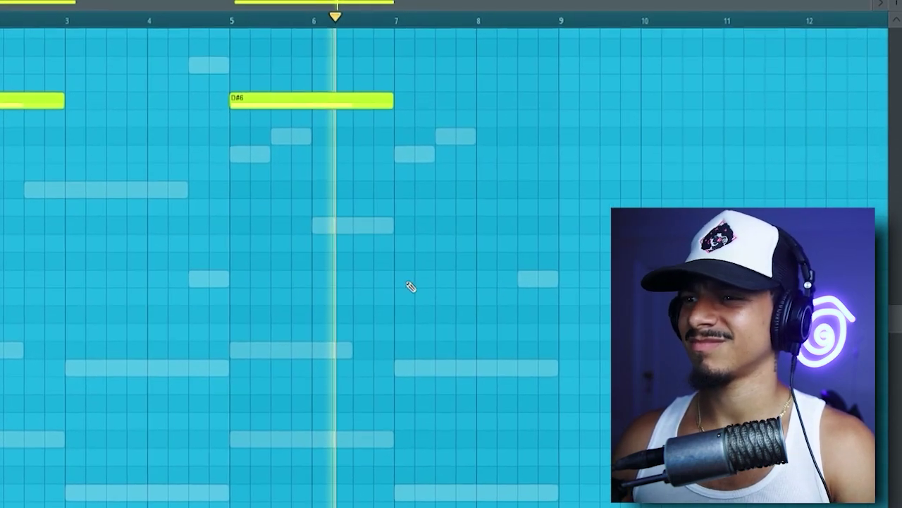
left_click(442, 281)
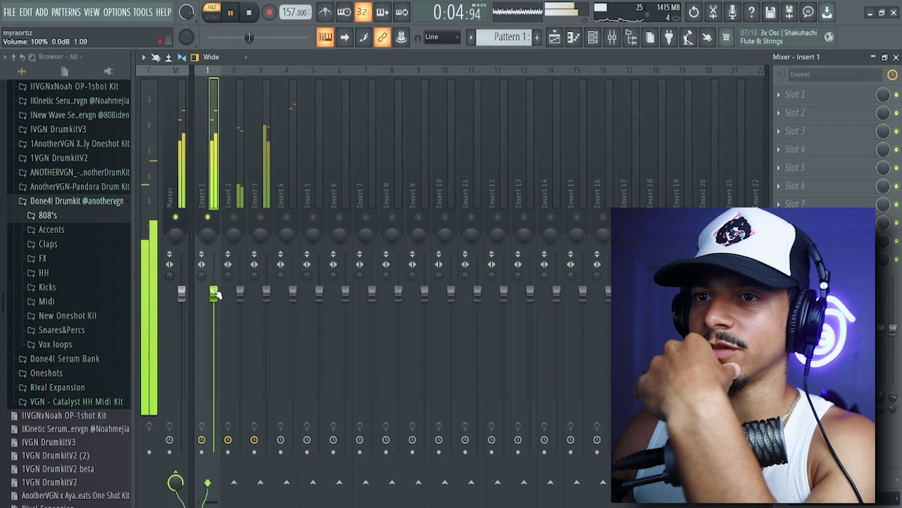
Step: Lower Insert 1's volume and load the Long Crystal Sweep EffectRack preset
left_click_drag(214, 293, 214, 300)
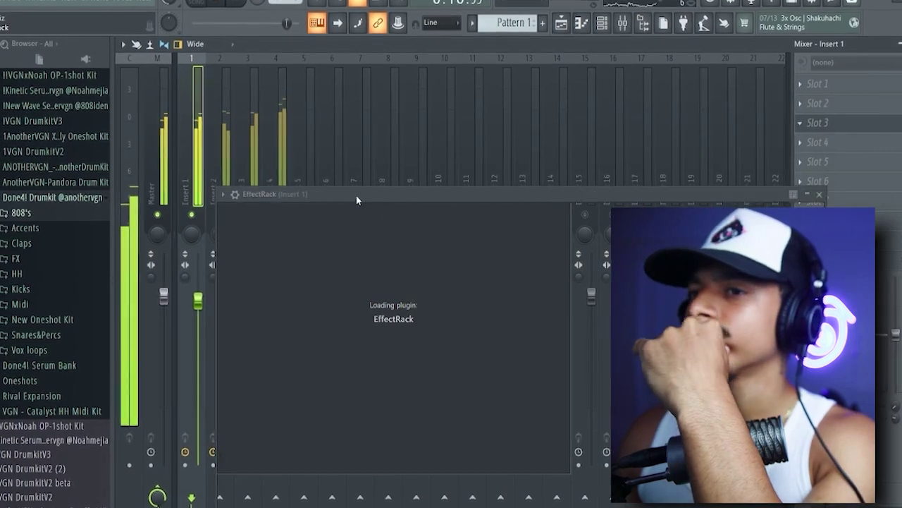
left_click_drag(356, 195, 314, 123)
left_click(289, 141)
mouse_move(284, 146)
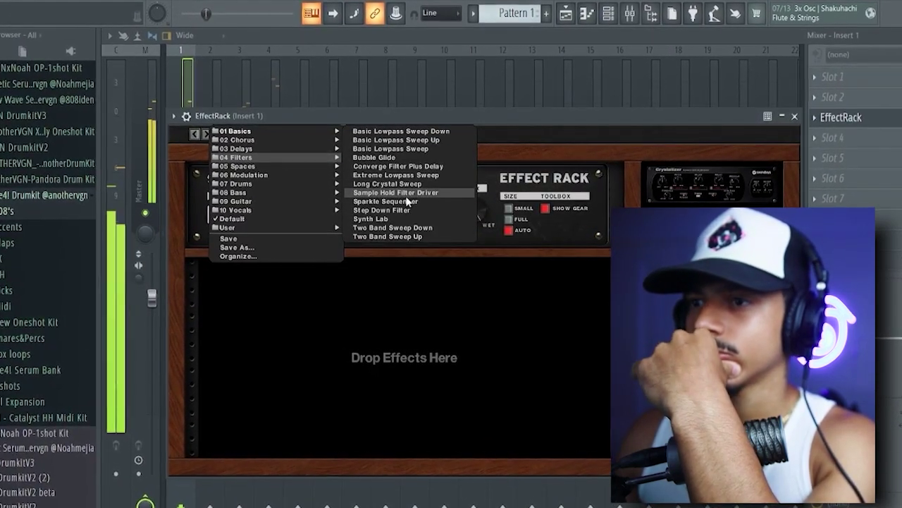
left_click(387, 183)
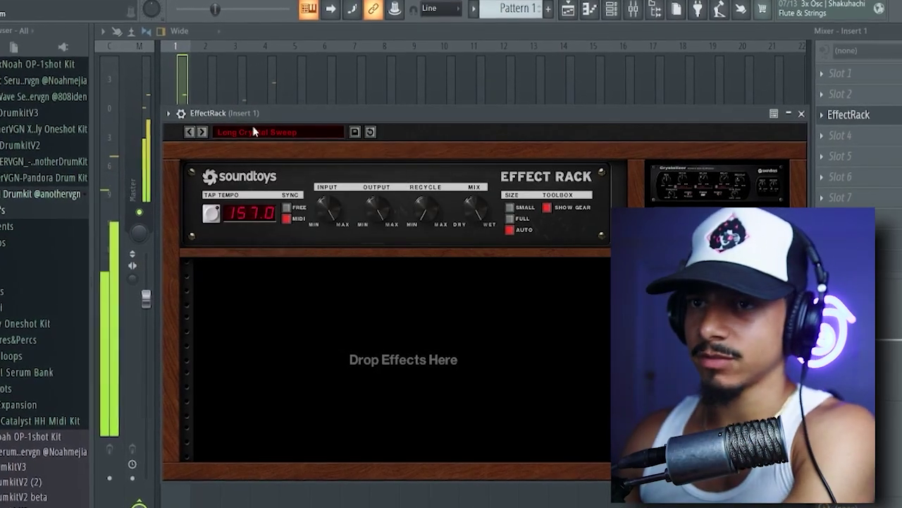
Step: Step through EffectRack presets until Step Down Filter is loaded
left_click(202, 132)
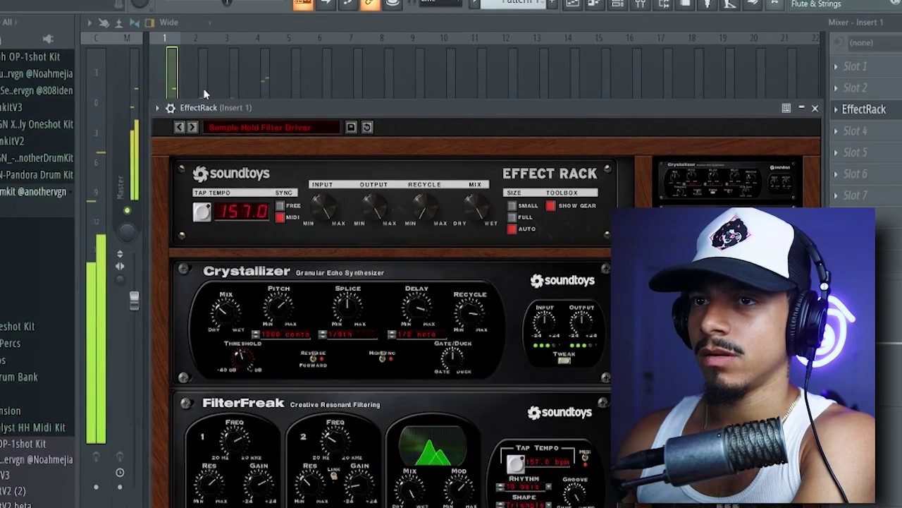
left_click_drag(204, 107, 198, 53)
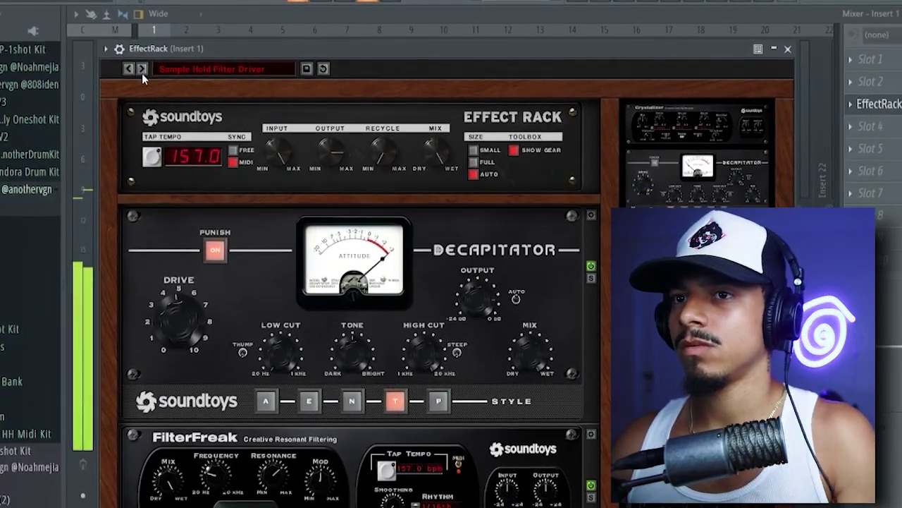
left_click(142, 69)
left_click(141, 69)
left_click(142, 69)
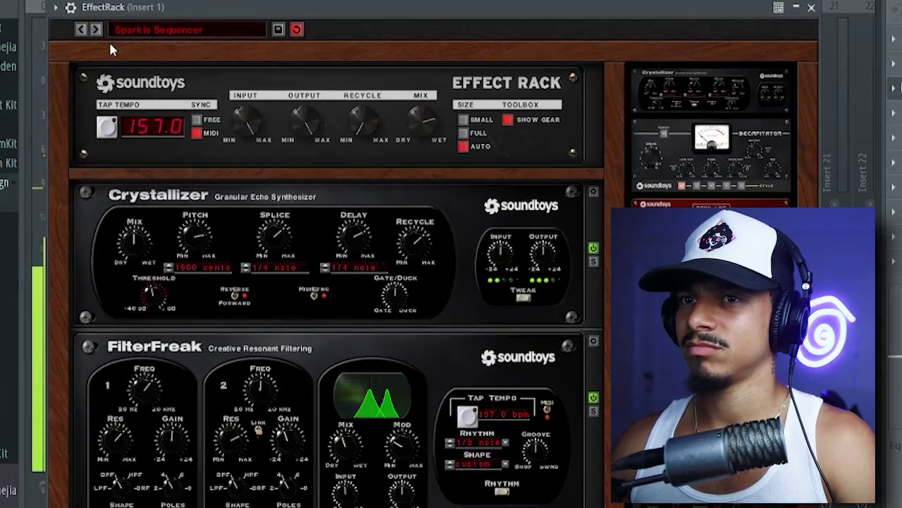
left_click(95, 29)
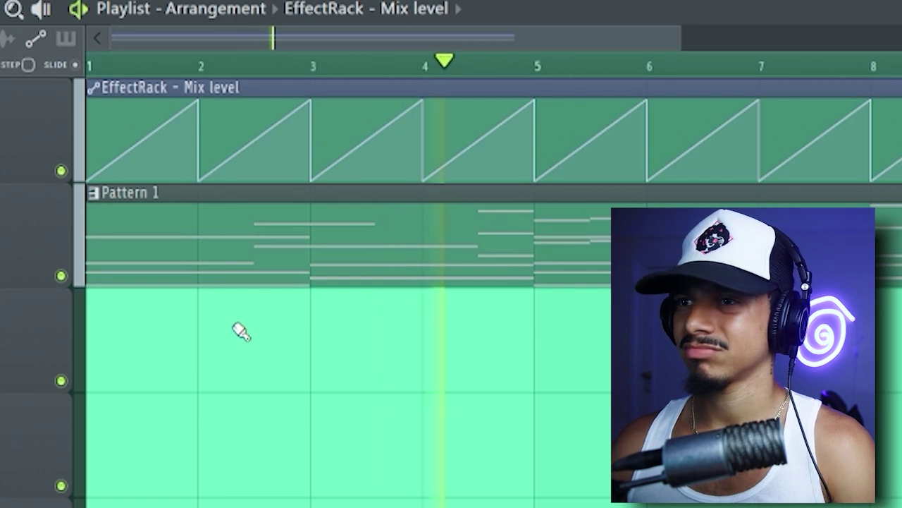
Step: Curve and reshape the Mix level ramps, move Pattern 1 down, and copy the clip onto Track 2
scroll(240, 328, "up", 2)
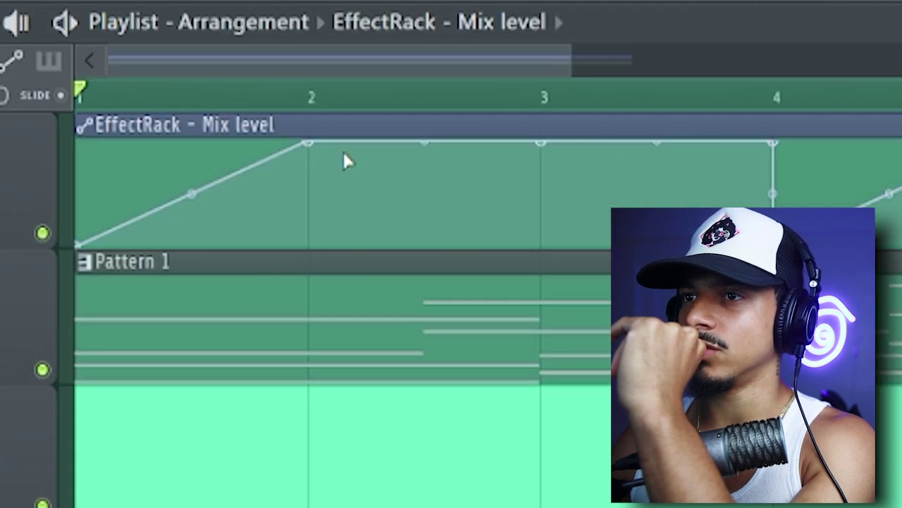
right_click(265, 102)
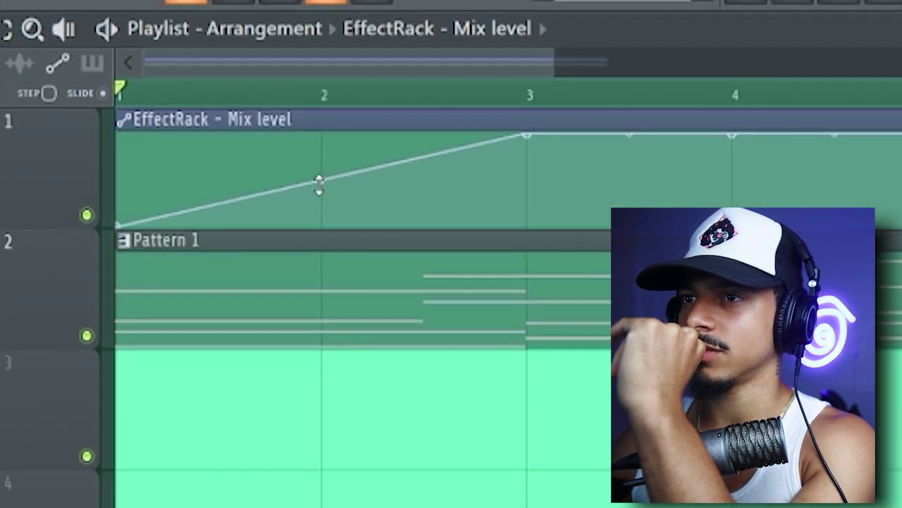
left_click_drag(319, 185, 404, 211)
left_click(530, 222)
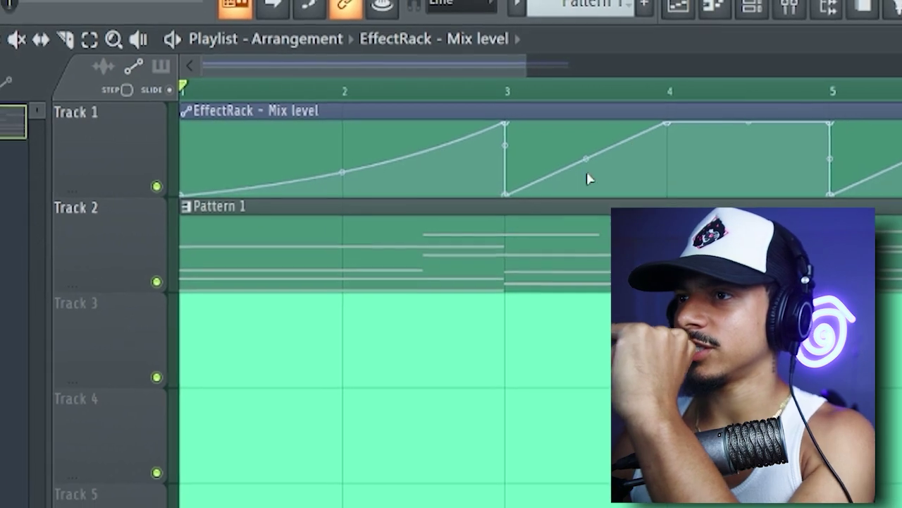
right_click(667, 123)
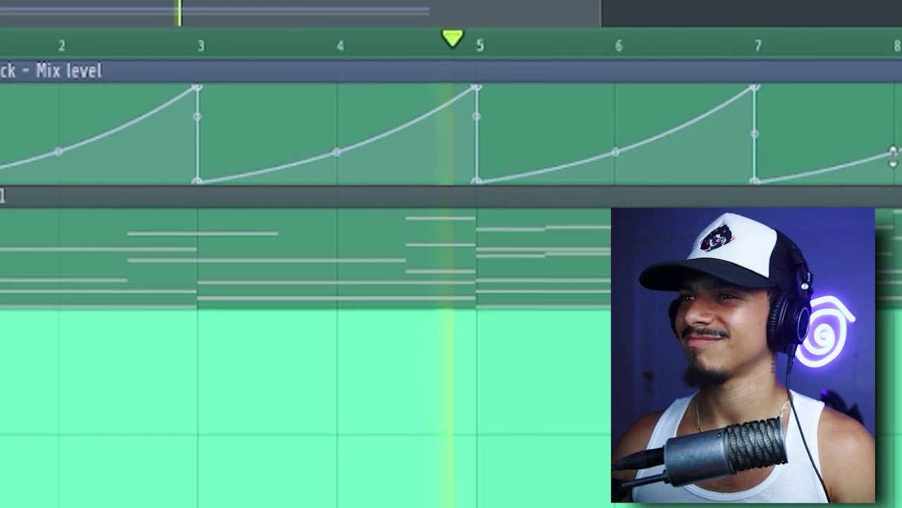
left_click_drag(224, 202, 204, 345)
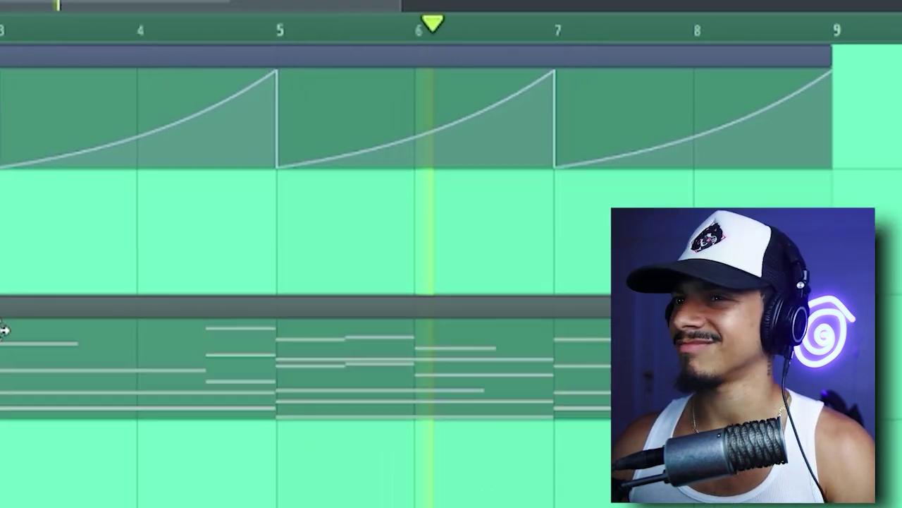
left_click_drag(134, 111, 134, 232)
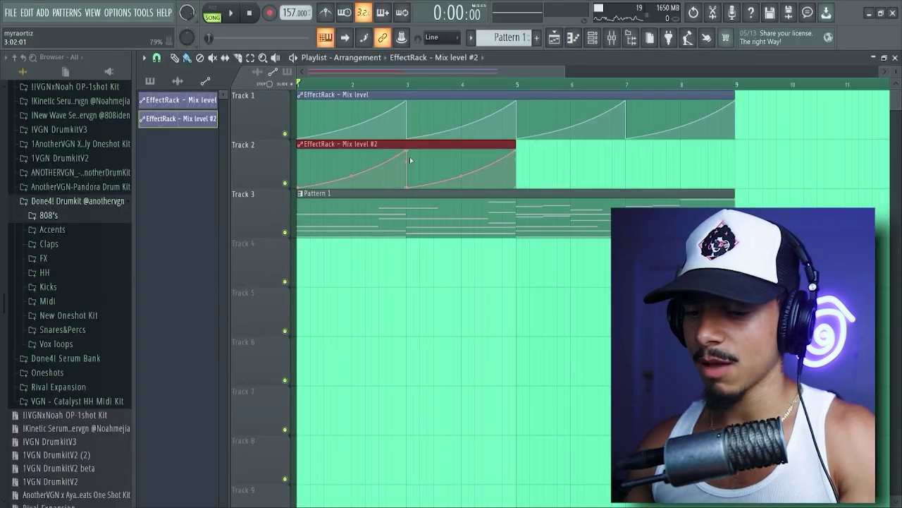
Step: Duplicate the Mix level #2 automation clip so it also covers bars 5–9
key("ctrl+b")
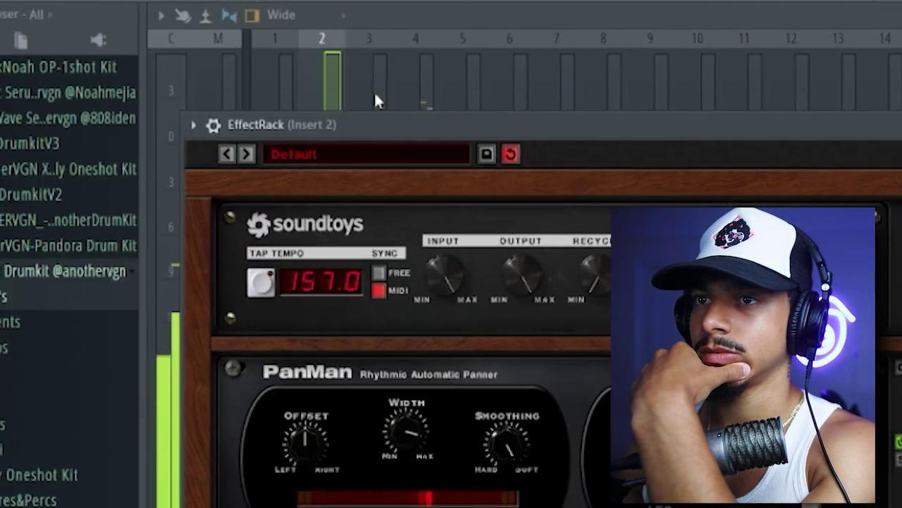
Step: Turn down Insert 1 and load Converge Filter Plus Delay into Insert 4's EffectRack
key("F9")
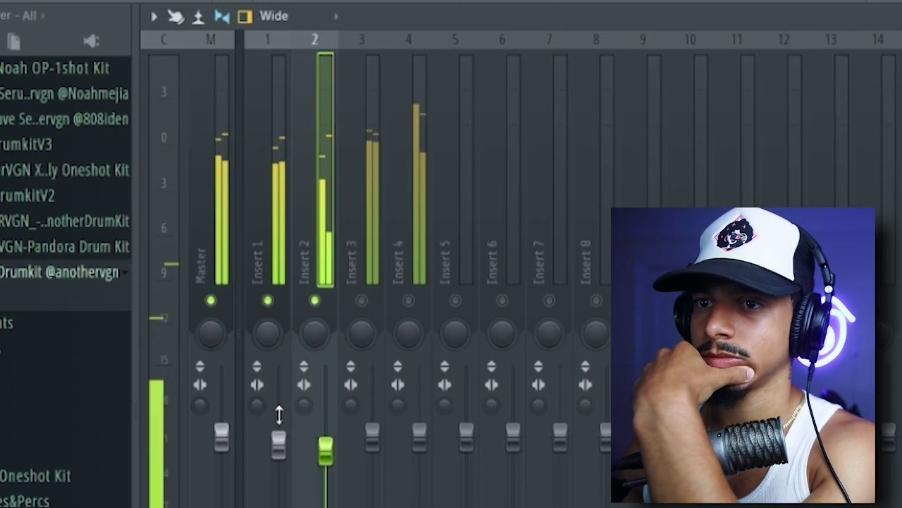
left_click_drag(283, 429, 327, 428)
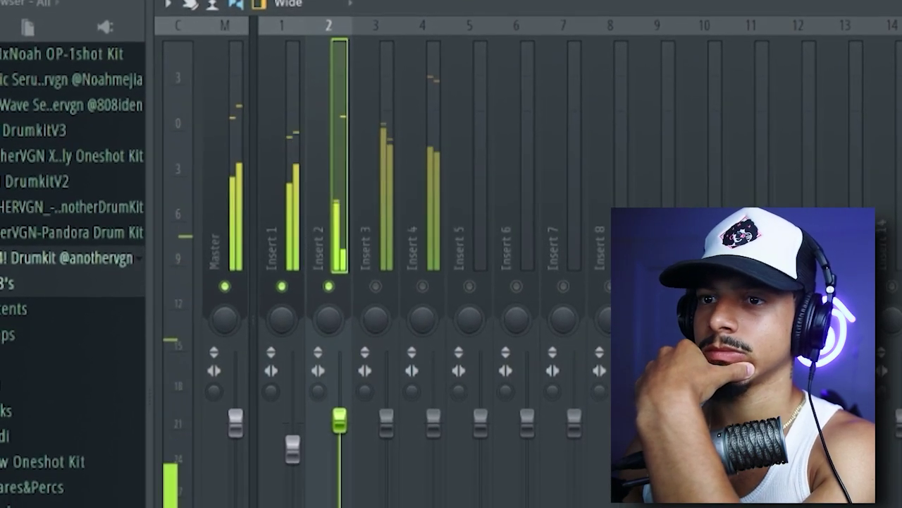
left_click(416, 247)
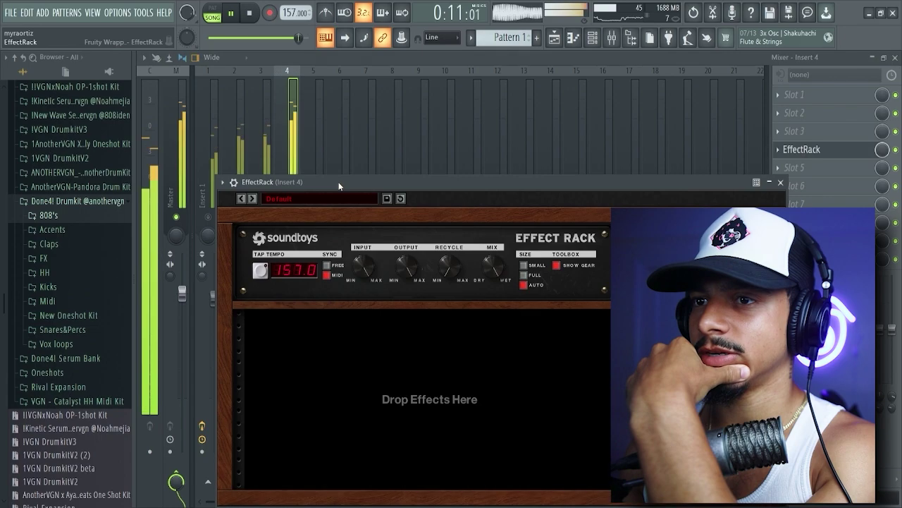
left_click(320, 202)
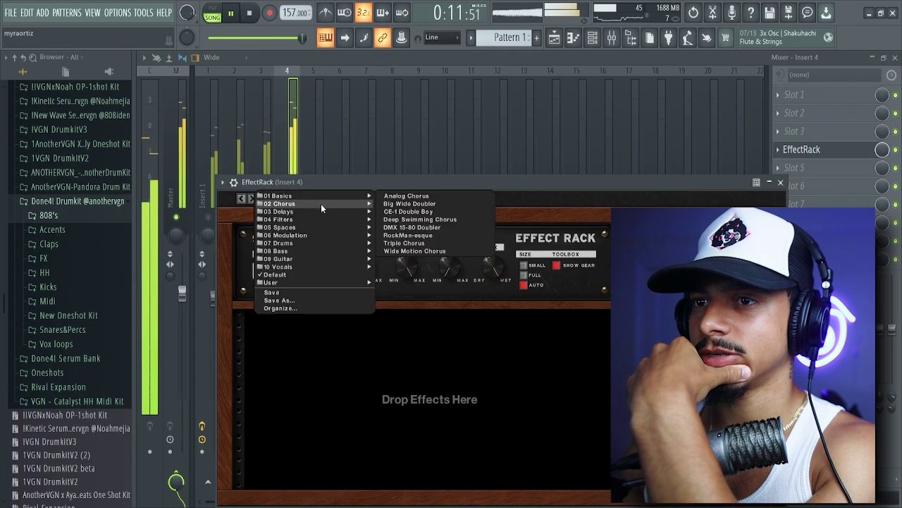
mouse_move(293, 230)
mouse_move(258, 191)
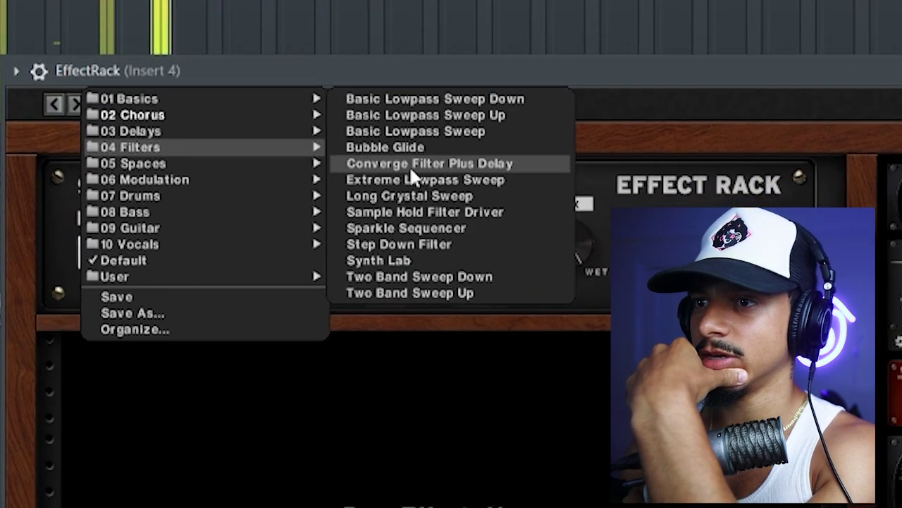
left_click(409, 165)
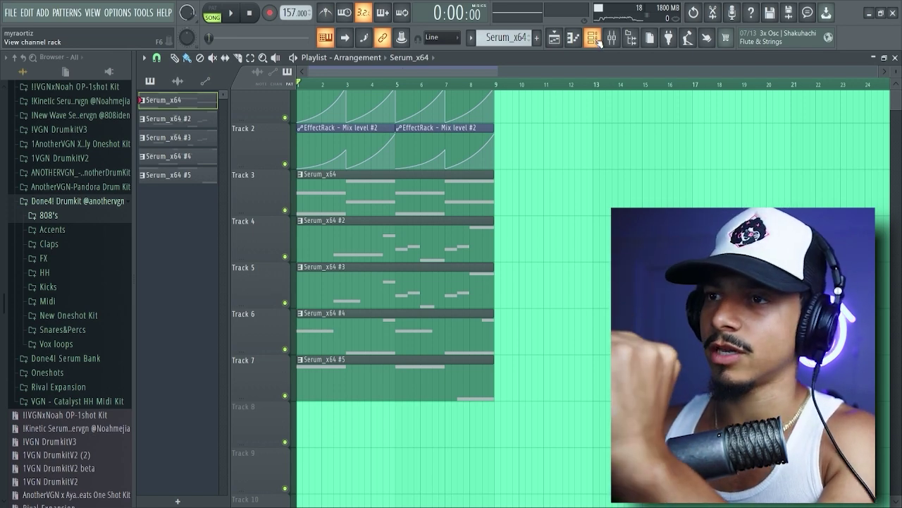
Step: In the mixer, arm Inserts 1–4 for recording and select the master track
left_click(593, 39)
left_click(612, 38)
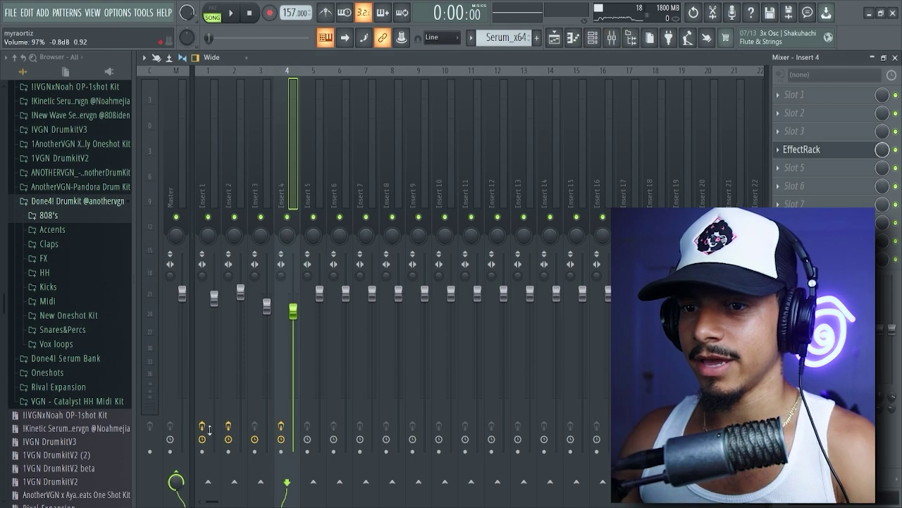
left_click_drag(202, 451, 281, 457)
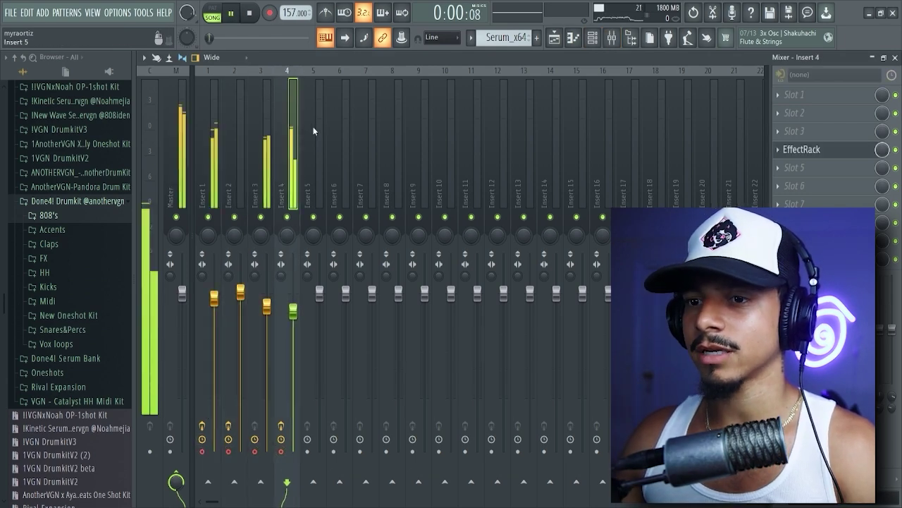
key("Left")
key("Left")
key("Left")
key("Left")
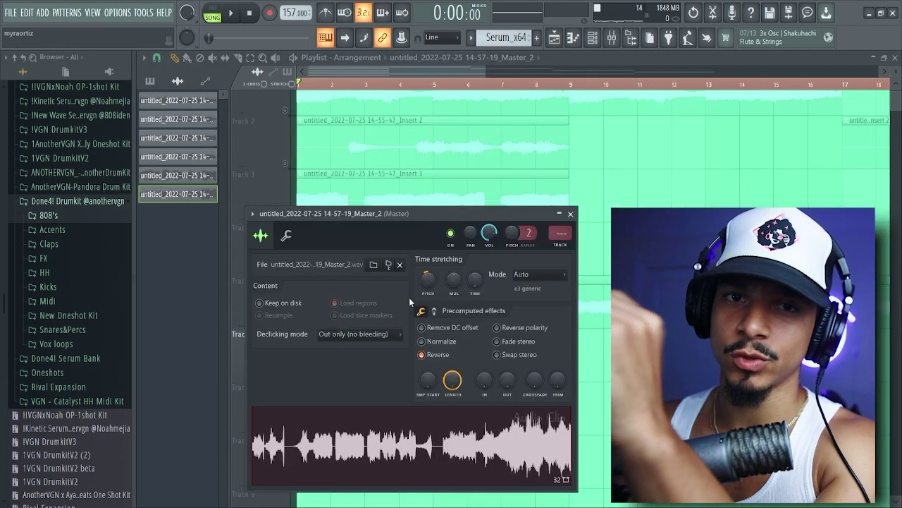
Step: Close the Master_2 sample settings and select bars 33–39 in the playlist
left_click(670, 402)
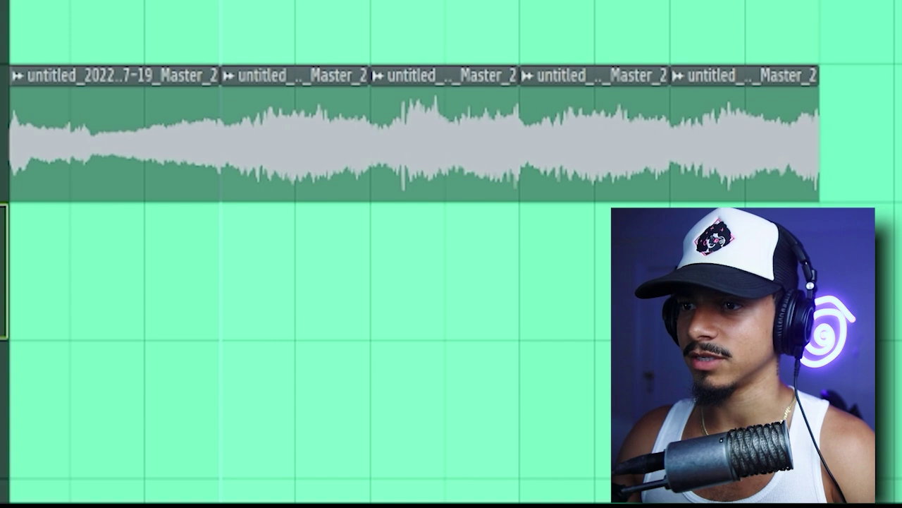
left_click_drag(386, 84, 577, 86)
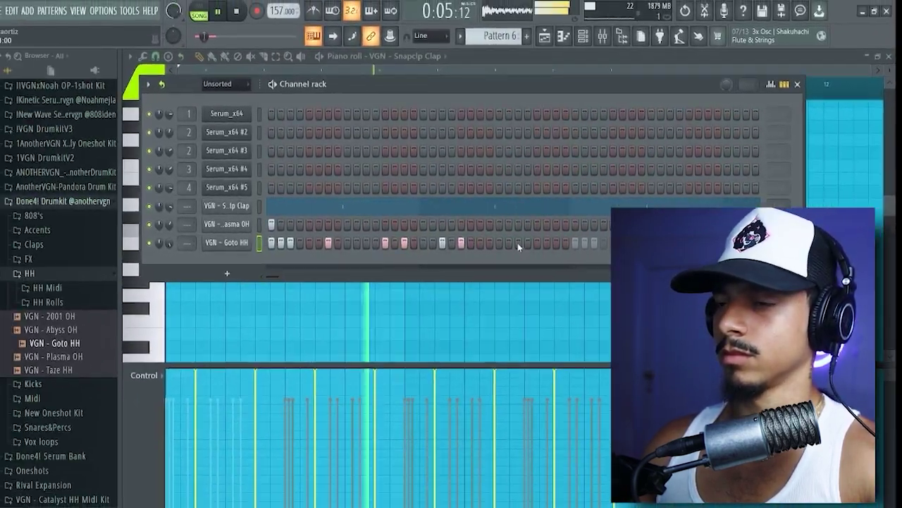
Step: Add an extra step to the Goto HH pattern
left_click(517, 242)
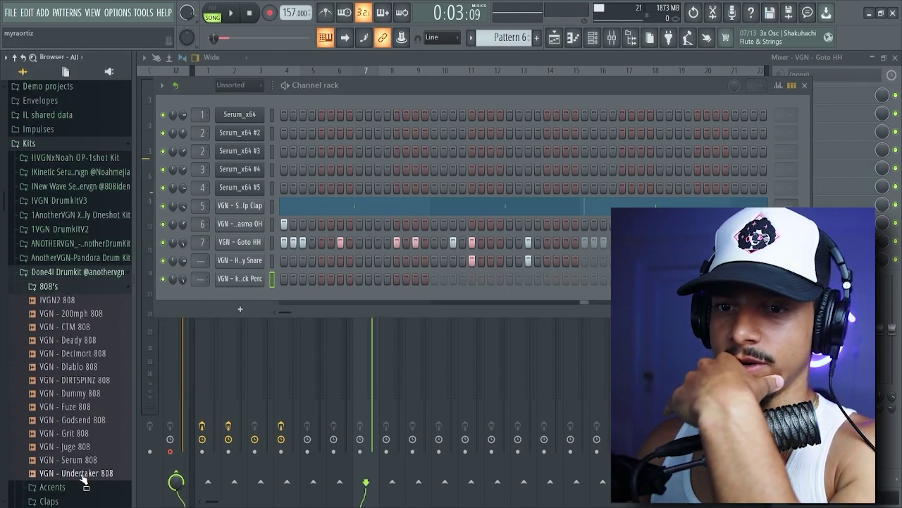
Step: Add the Undertaker 808 channel and repeat its D#5 and B4 note pair rightward across the bars
left_click_drag(257, 298, 258, 299)
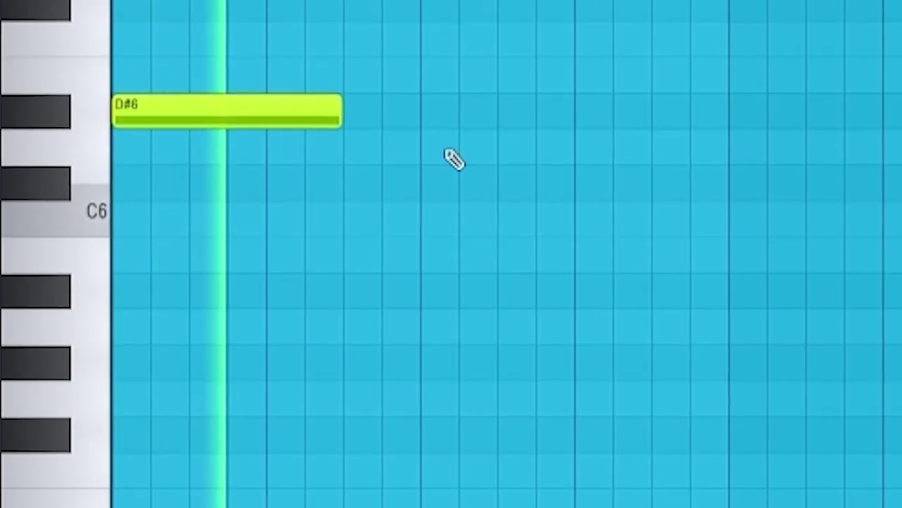
mouse_move(482, 226)
left_mouse_down()
mouse_move(484, 240)
mouse_move(497, 237)
left_mouse_up()
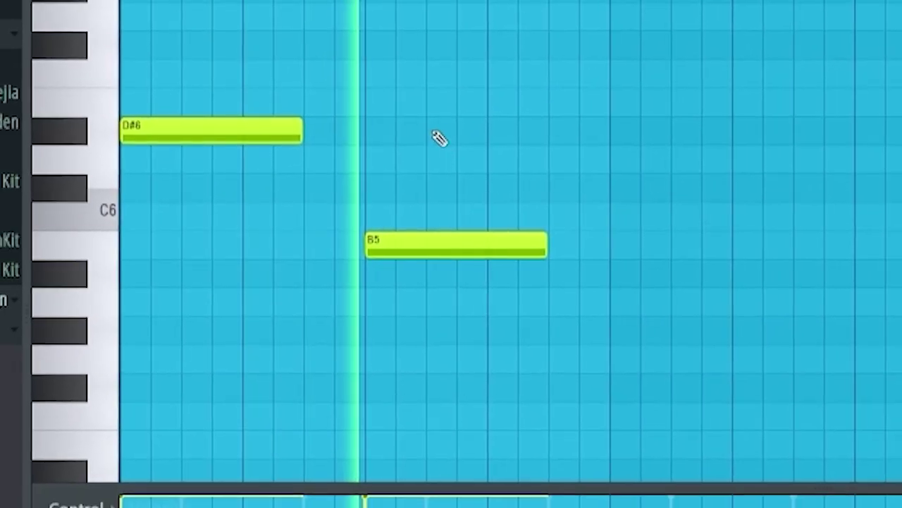
left_click_drag(599, 392, 133, 66)
key("ctrl+b")
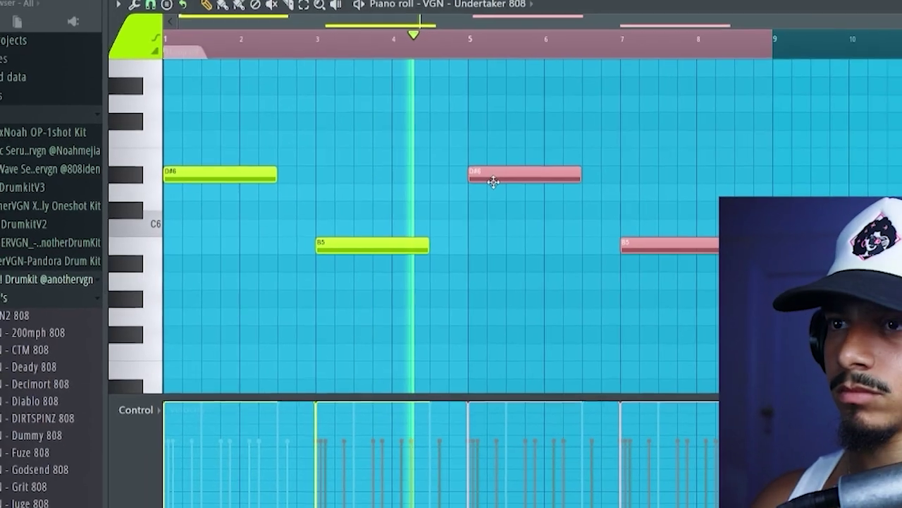
key("ctrl+d")
Step: Check the Undertaker 808 channel's settings and miscellaneous functions, then show the channel rack again
left_click(591, 44)
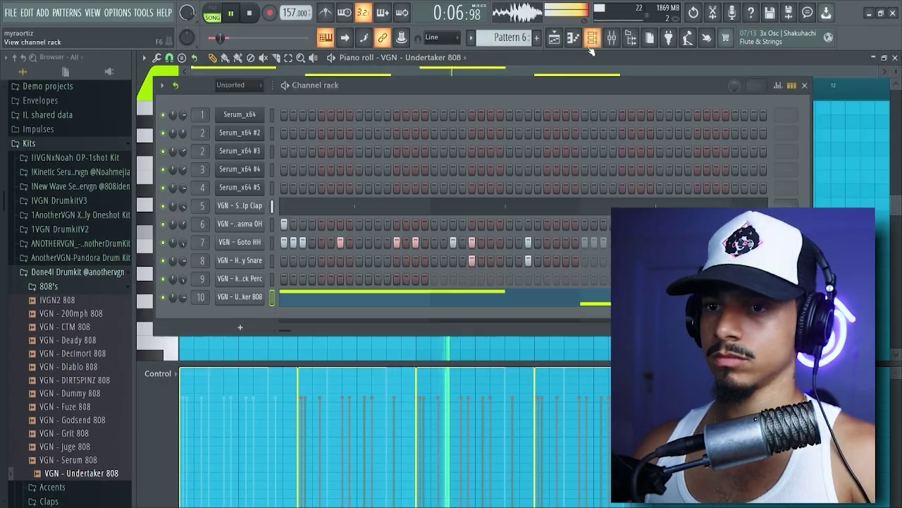
left_click(229, 297)
left_click(237, 157)
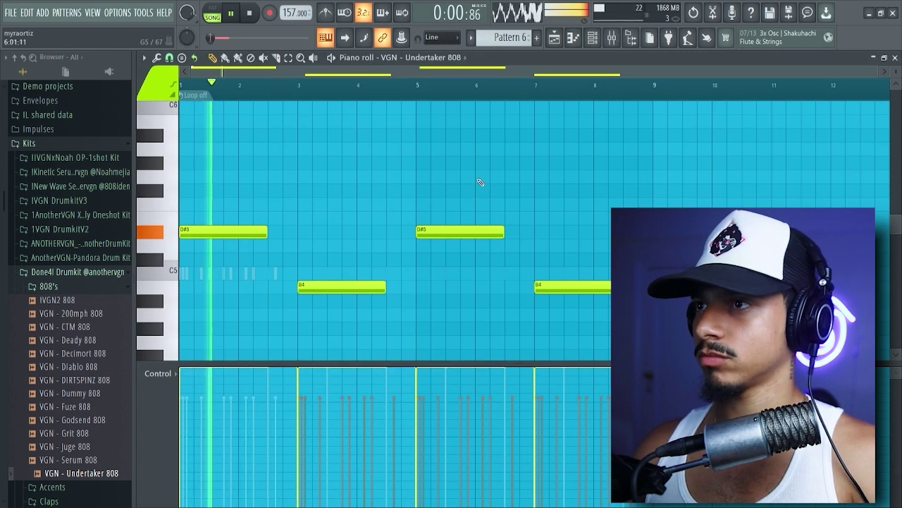
left_click(594, 40)
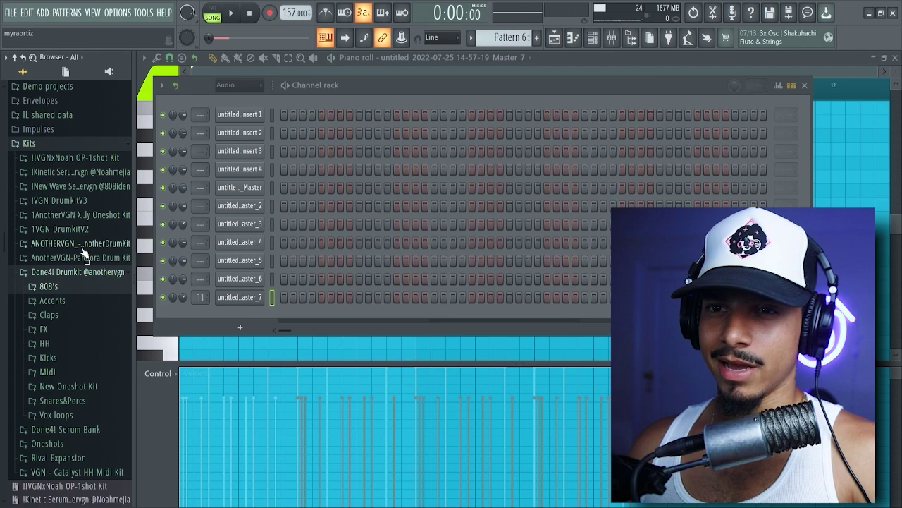
Step: Add VGN - Stomp fx from the drum kit folder, enable step 1, and route it to mixer track 12
left_click(60, 229)
left_click(76, 287)
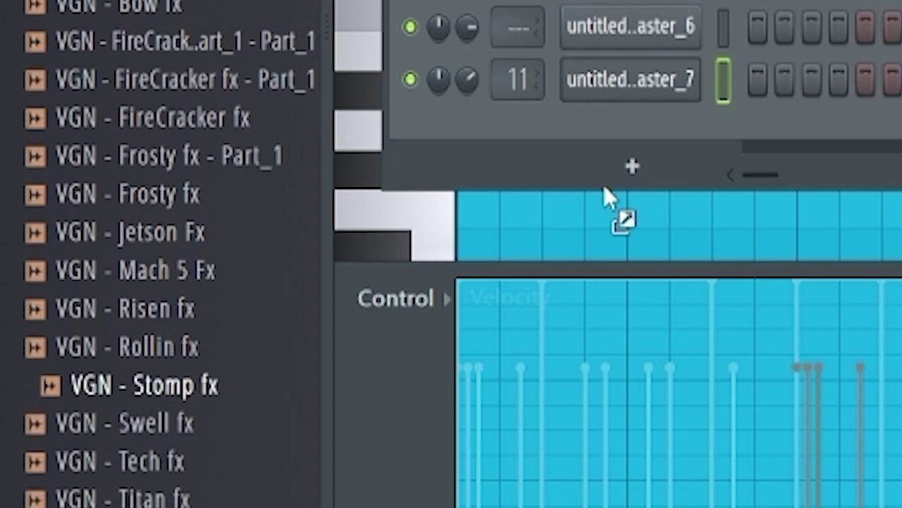
left_click_drag(668, 127, 670, 134)
left_click(758, 131)
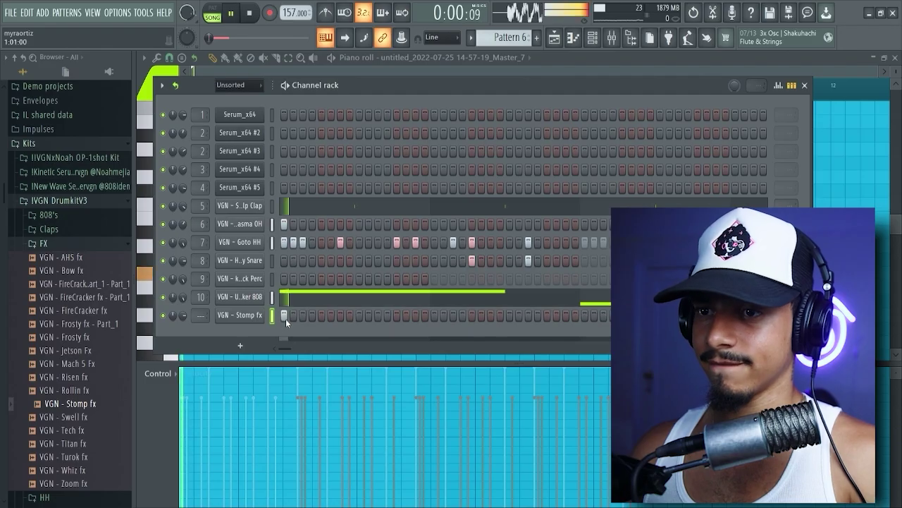
key("ctrl+l")
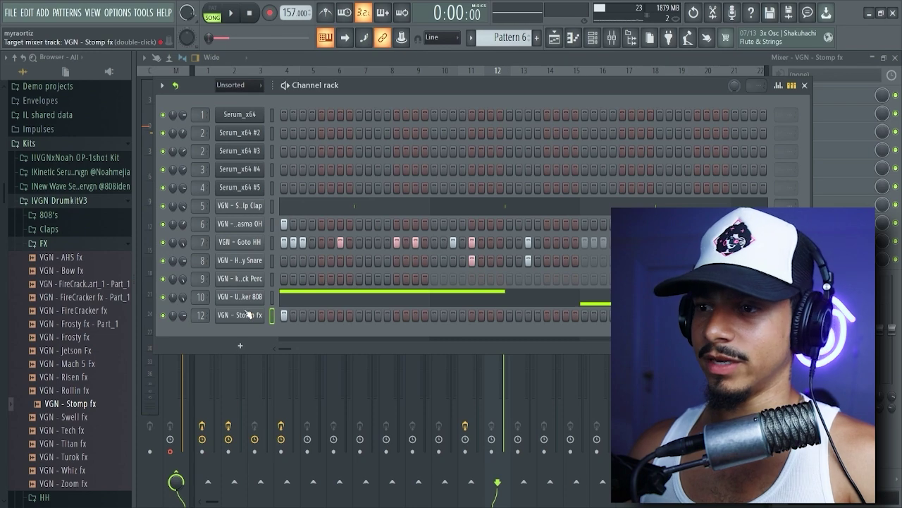
left_click(507, 376)
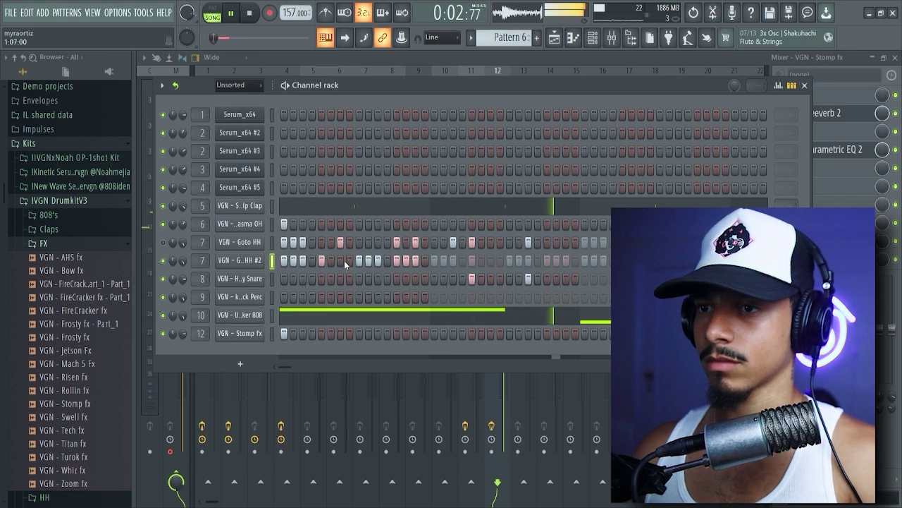
Step: Add an extra step to the second hi-hat row and open the Undertaker 808 piano roll
left_click(406, 261)
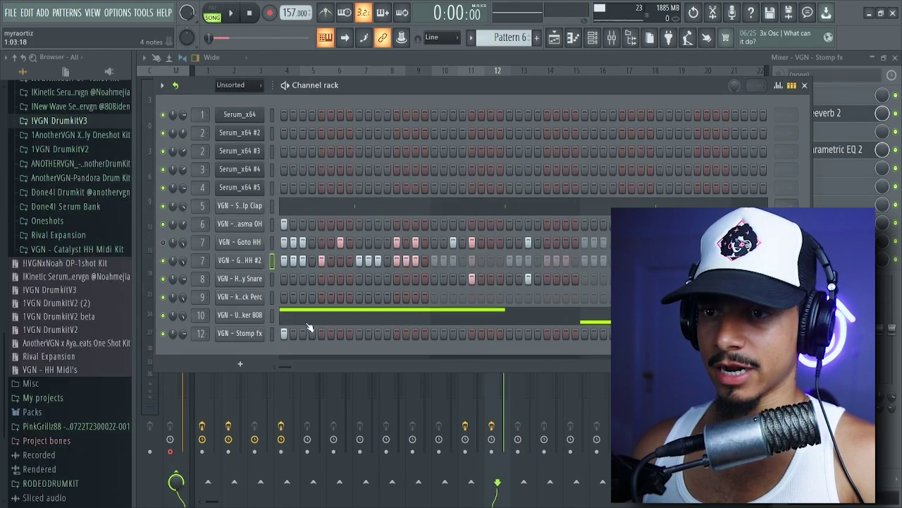
left_click(308, 318)
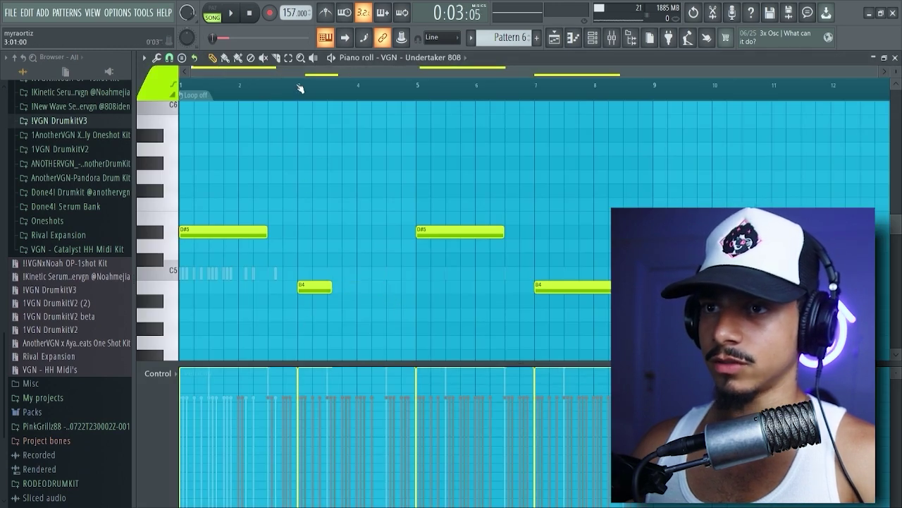
scroll(372, 275, "up", 2)
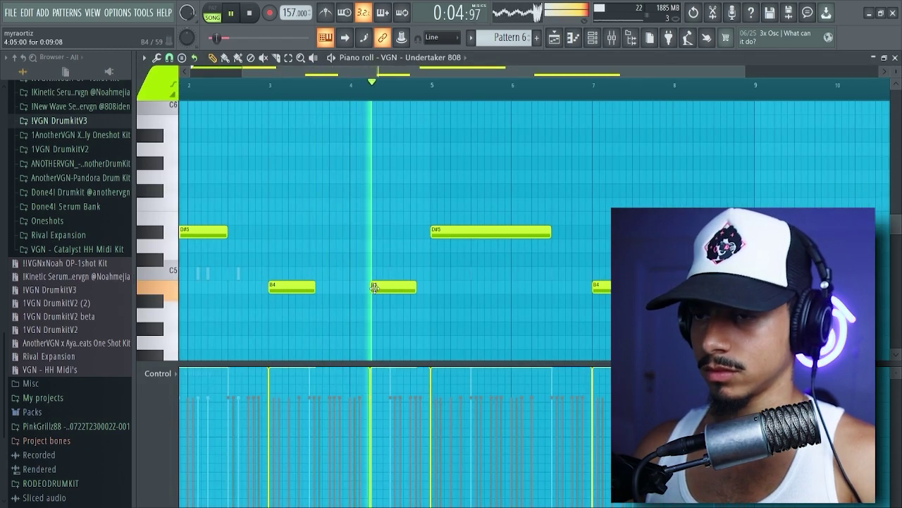
scroll(372, 275, "down", 1)
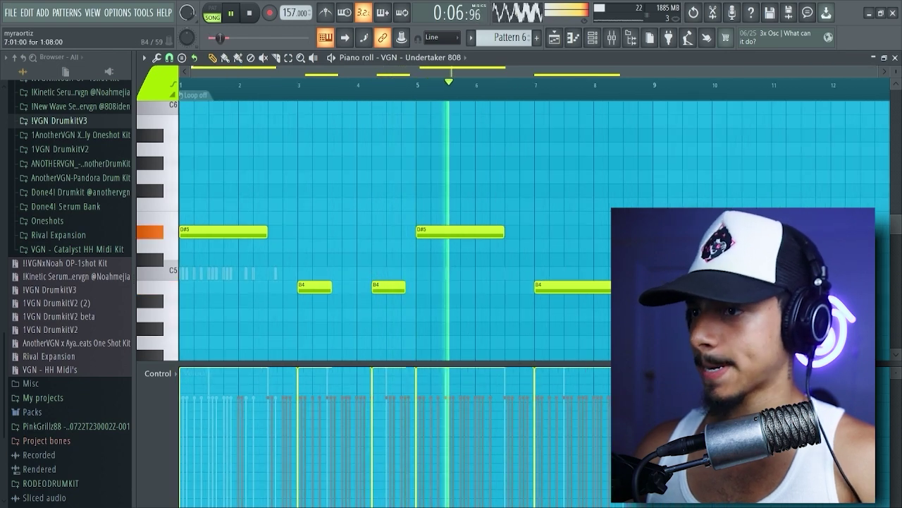
scroll(486, 296, "up", 3)
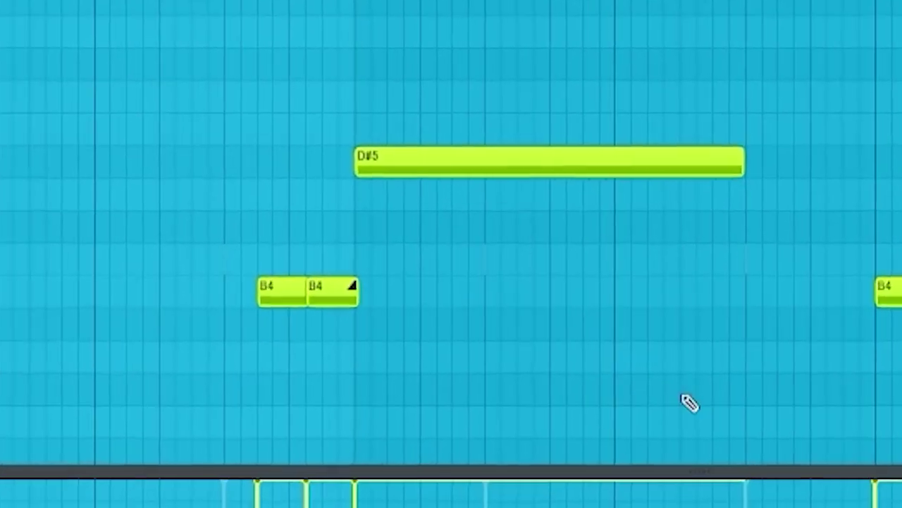
Step: Select the B4 notes and delete the stray D5 note from the 808 pattern
left_click_drag(410, 312, 306, 288)
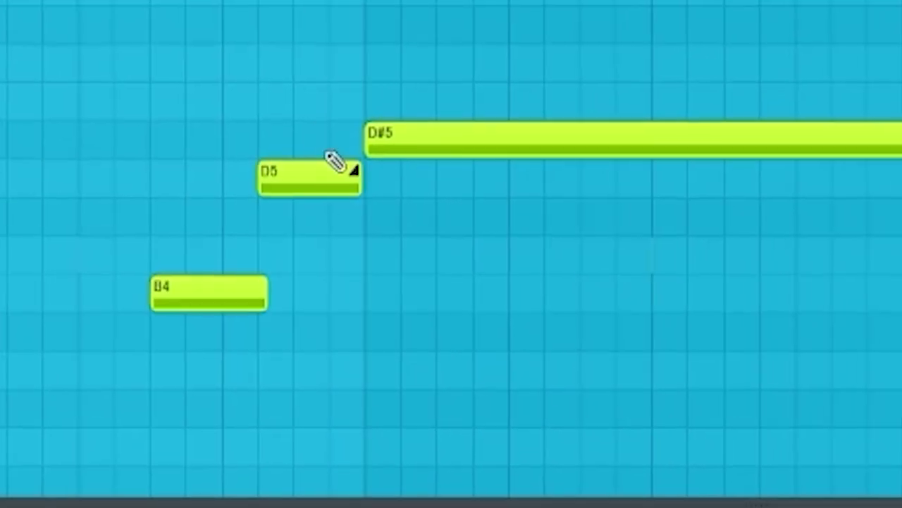
left_click(322, 202)
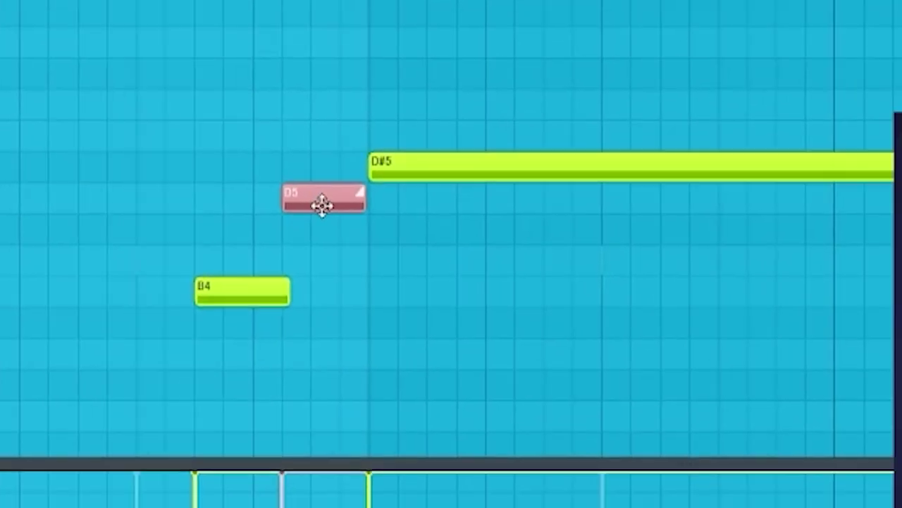
key("Delete")
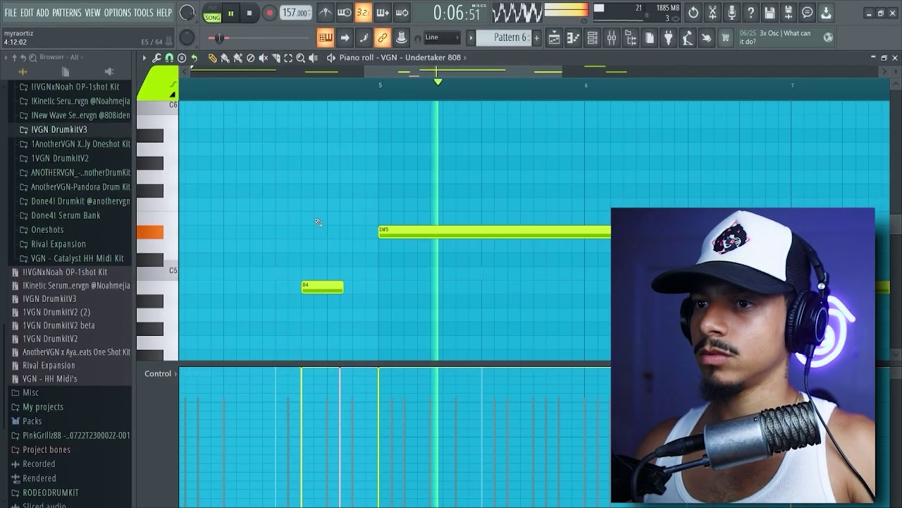
scroll(318, 222, "down", 3)
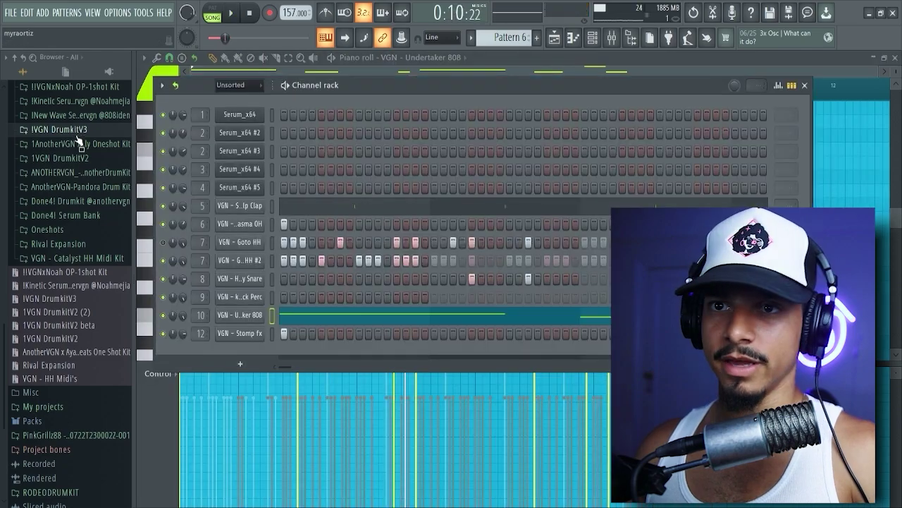
Step: Add a Godsend 808 channel with a D#5 note after bar 5 and a short B4 near bar 7's end
left_click(71, 130)
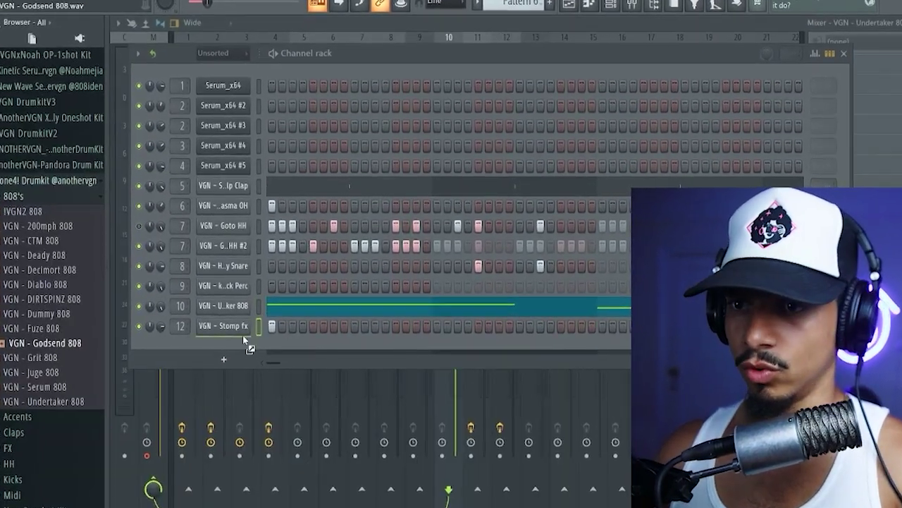
left_click_drag(246, 343, 232, 345)
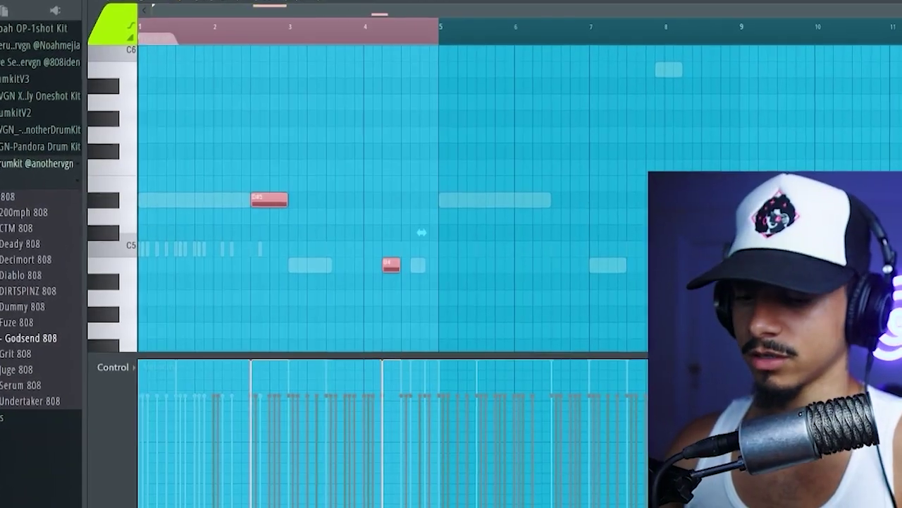
left_click(557, 200)
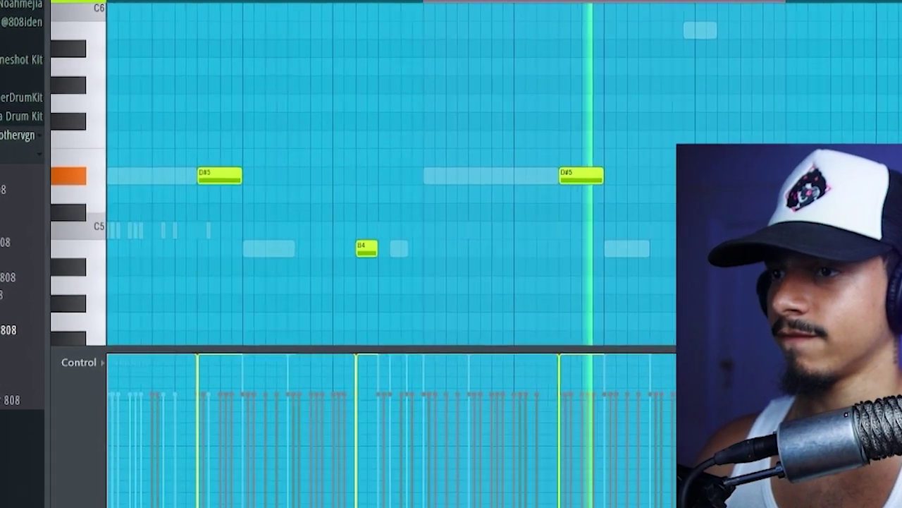
scroll(596, 165, "up", 3)
scroll(612, 198, "up", 3)
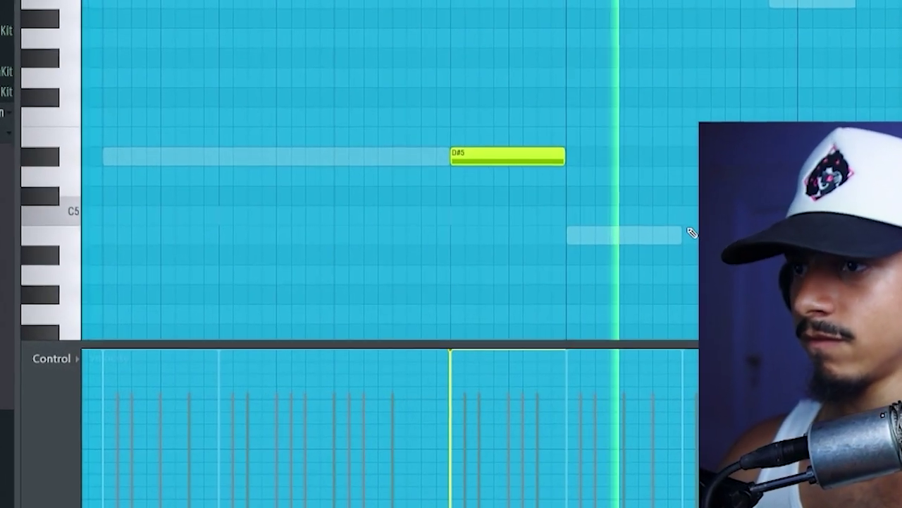
left_click(737, 238)
scroll(737, 238, "up", 2)
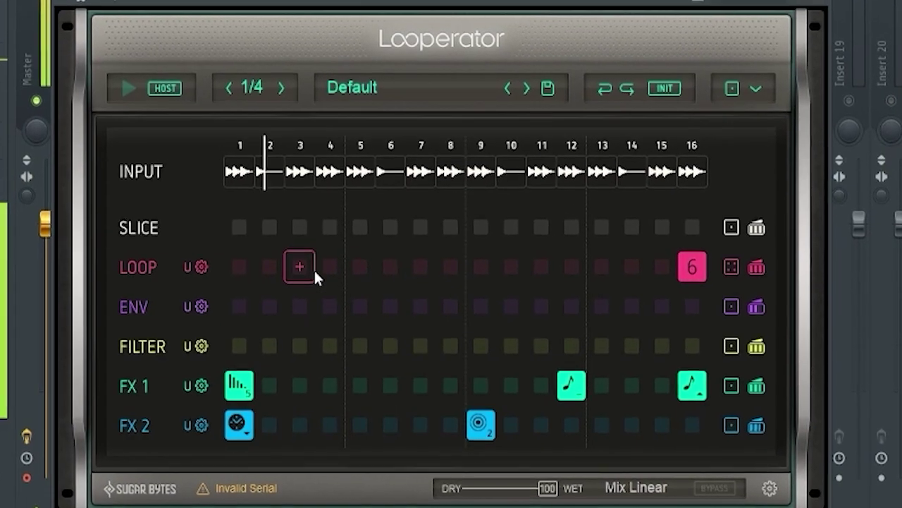
Step: Replace the effect on Looperator's FX 1 step 1 with Delay
right_click(239, 384)
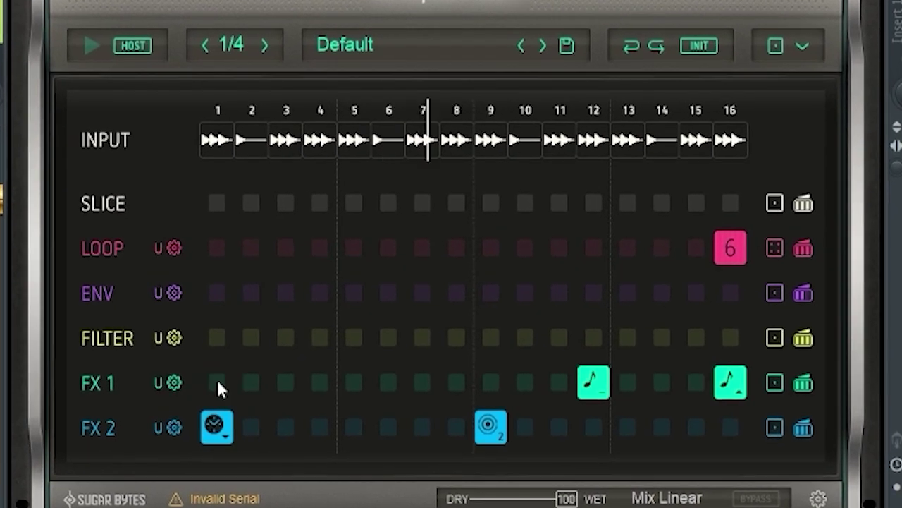
left_click(217, 386)
left_click(168, 289)
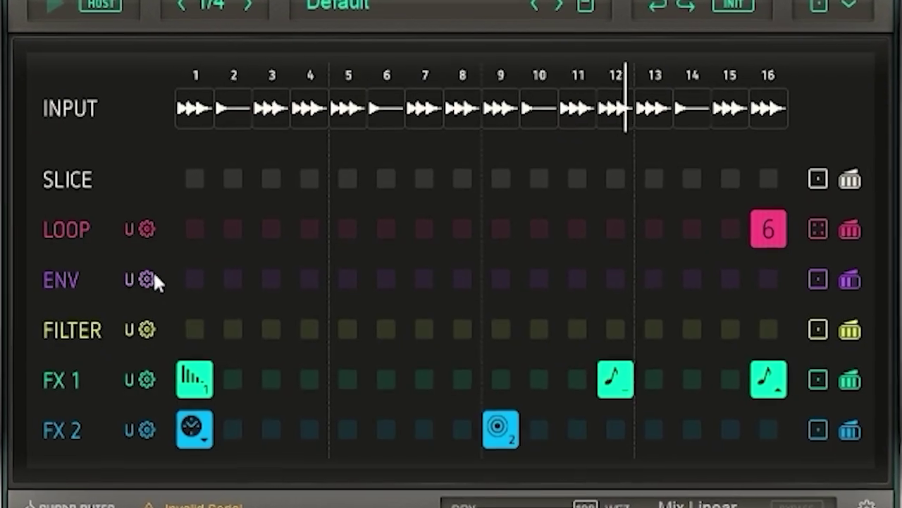